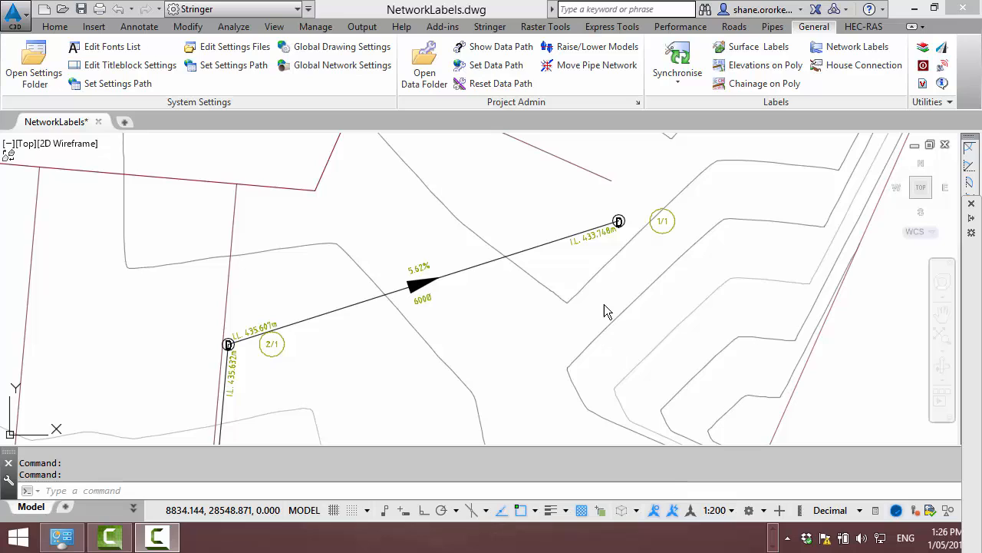
{"action": "left_click", "coordinate": [682, 82]}
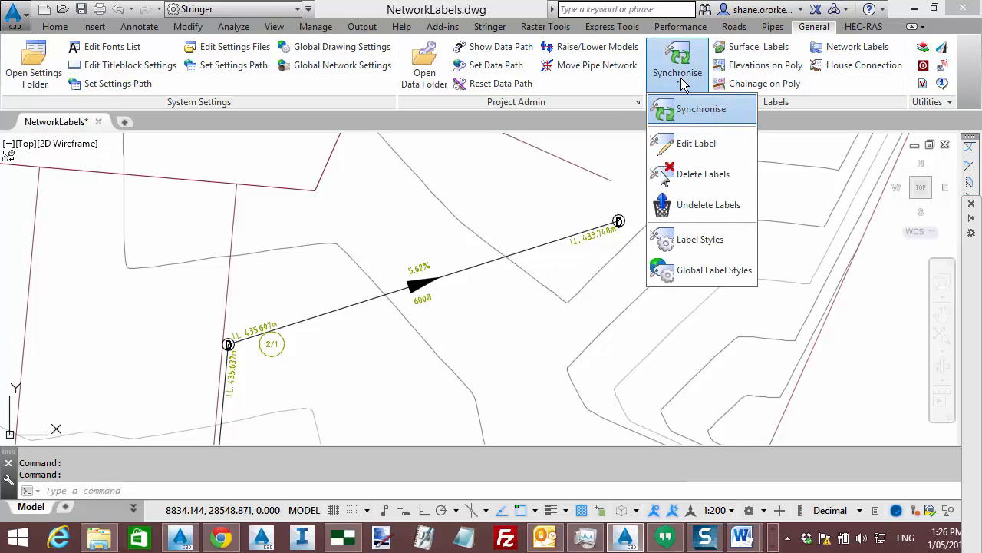
{"action": "left_click", "coordinate": [698, 108]}
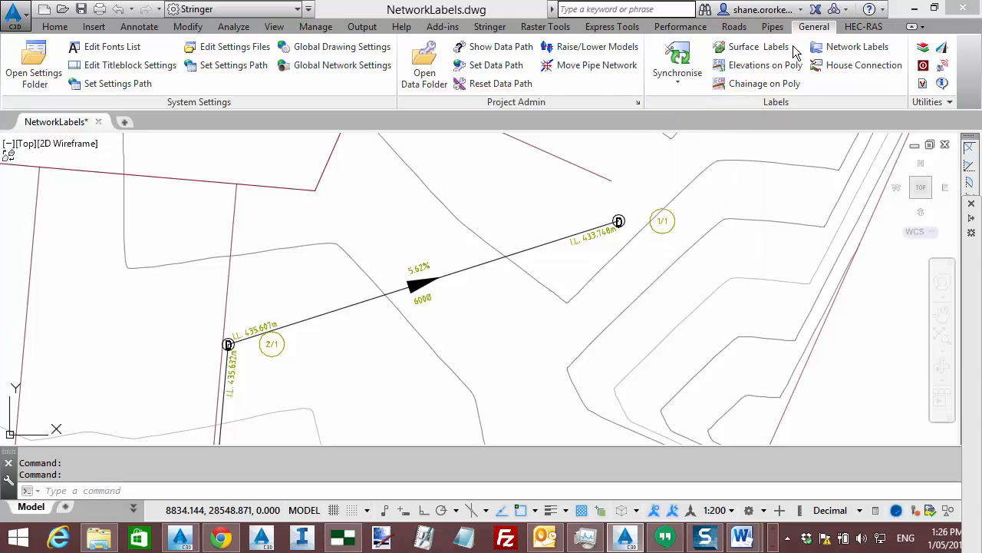
{"action": "left_click", "coordinate": [776, 28]}
{"action": "left_click", "coordinate": [969, 48]}
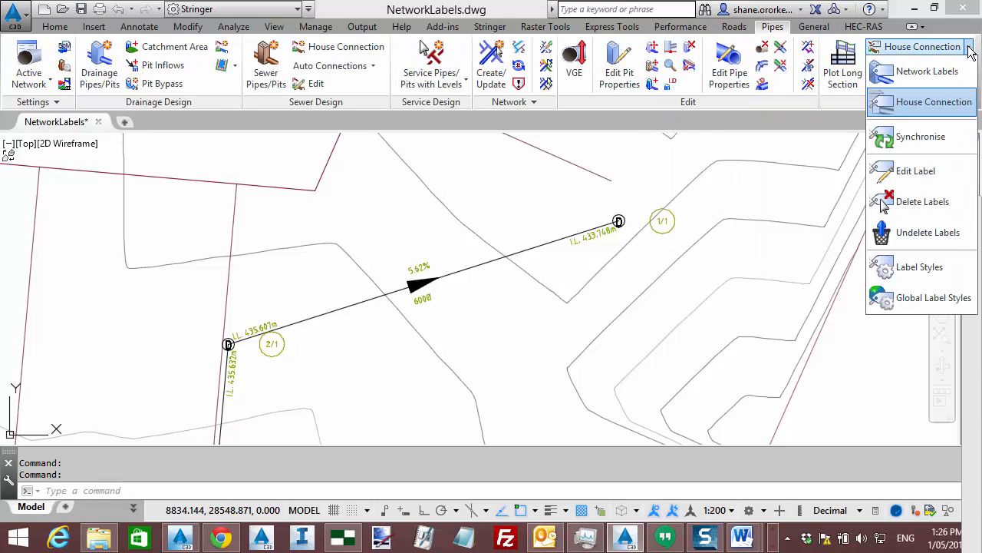
{"action": "left_click", "coordinate": [739, 31]}
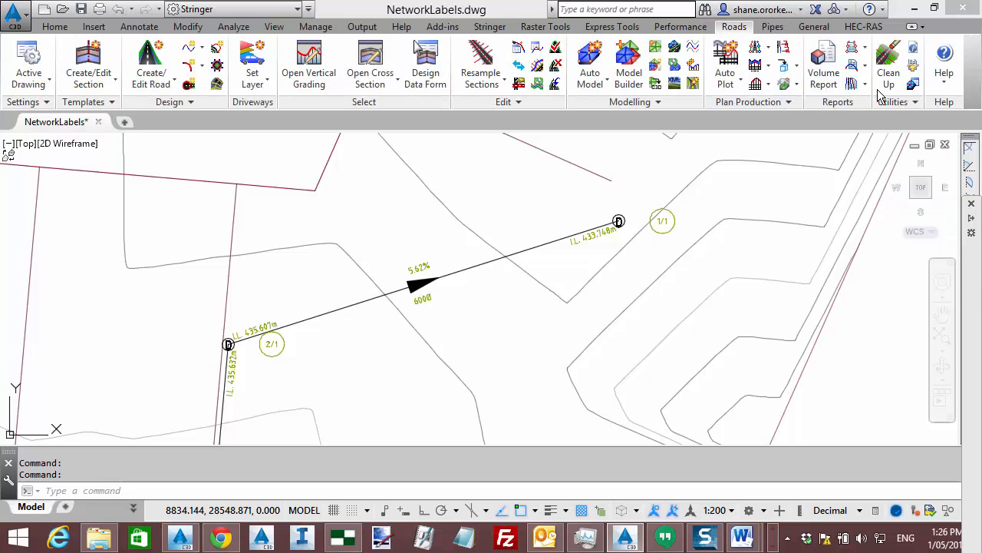
{"action": "left_click", "coordinate": [795, 83]}
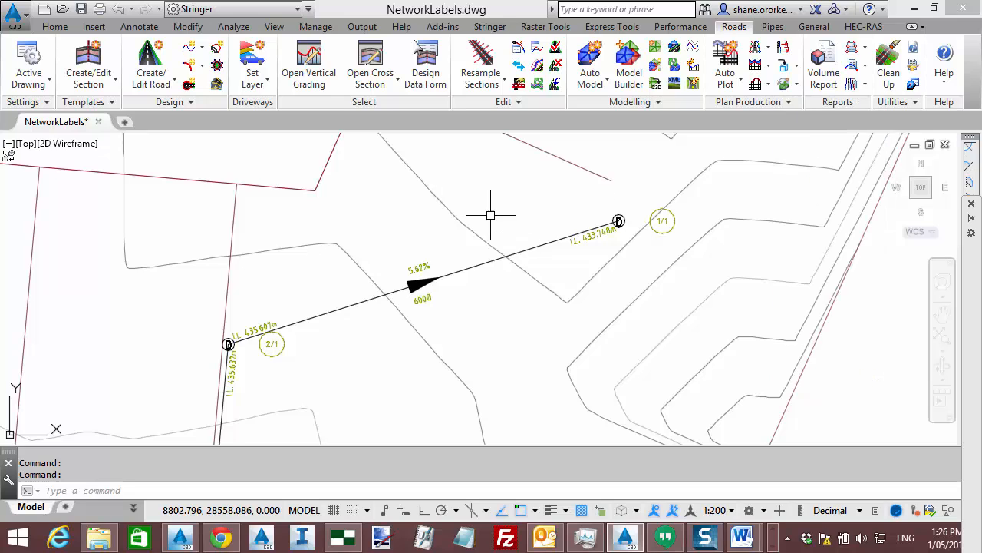
- Move the invert level label at the pipe's downstream end away from the pipe, into the open area below pit 1/1
{"action": "scroll", "coordinate": [581, 245], "scroll_direction": "up", "scroll_amount": 3}
{"action": "left_click", "coordinate": [583, 227]}
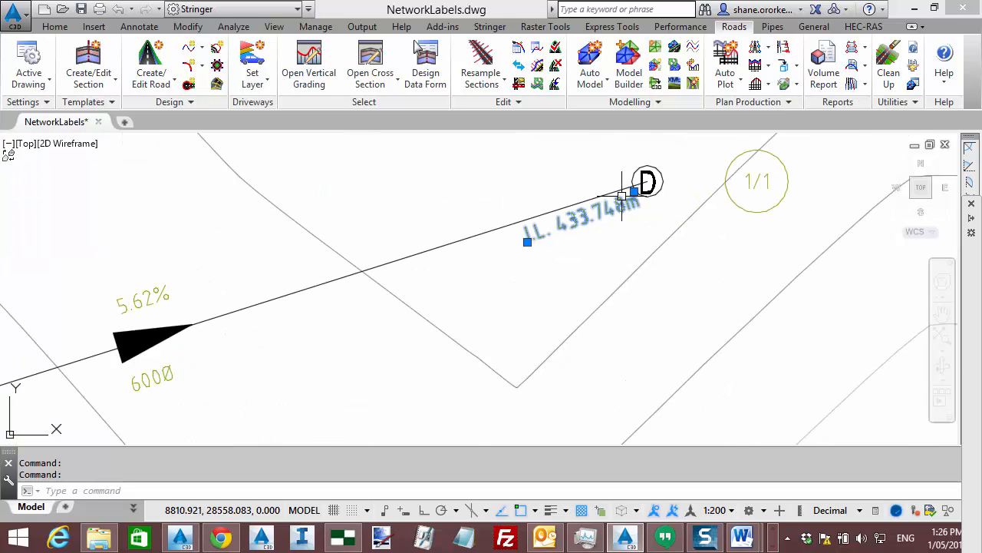
{"action": "left_click", "coordinate": [527, 241]}
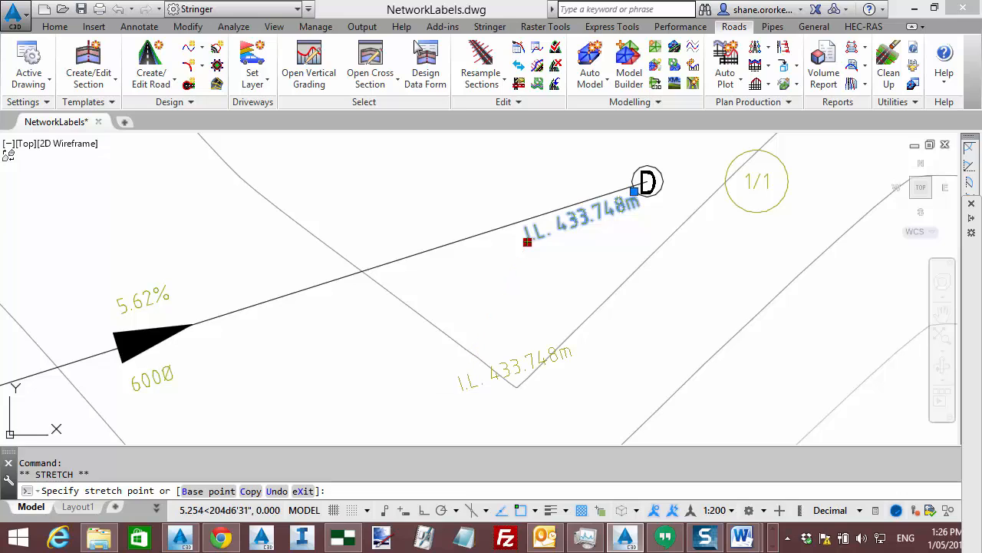
{"action": "left_click", "coordinate": [458, 388]}
{"action": "middle_click_drag", "start_coordinate": [603, 325], "coordinate": [592, 291]}
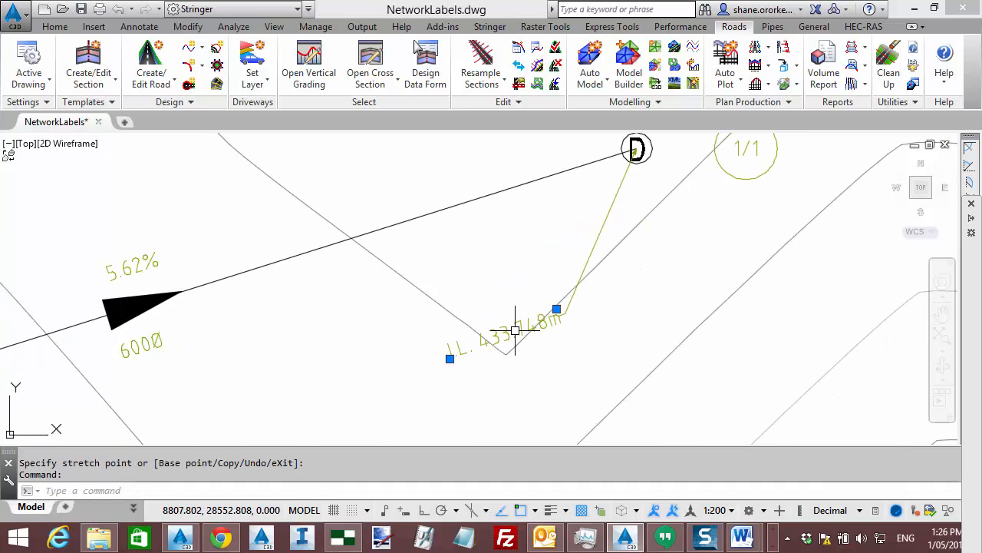
{"action": "middle_click_drag", "start_coordinate": [668, 160], "coordinate": [661, 172]}
{"action": "key", "text": "Escape"}
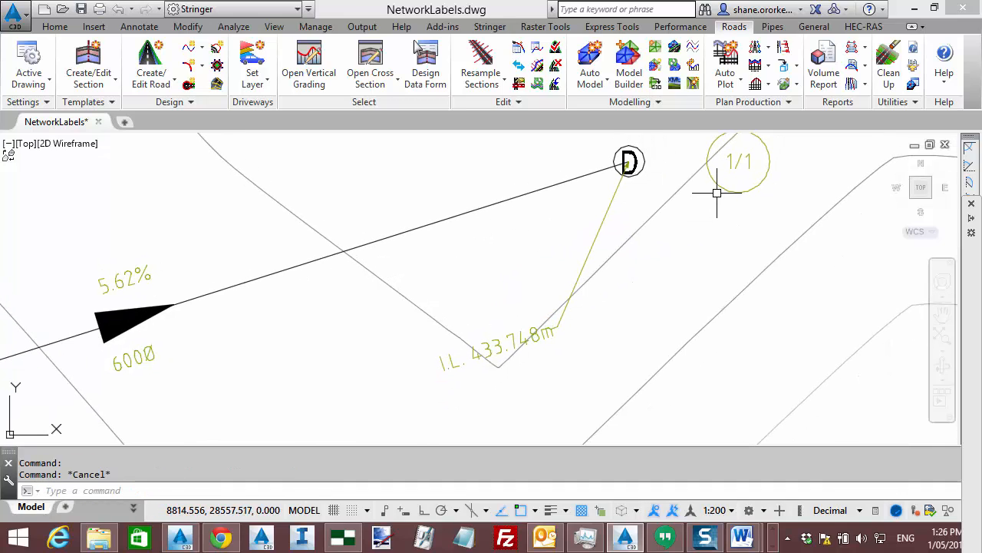
- Move the circled 1/1 pit label down beside the invert level label's leader
{"action": "left_click", "coordinate": [718, 189]}
{"action": "left_click", "coordinate": [738, 161]}
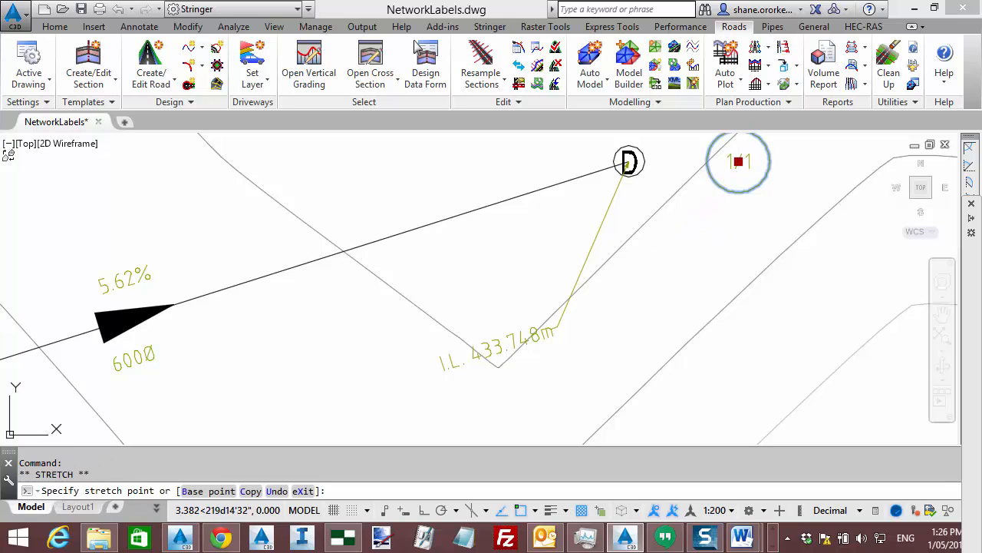
{"action": "left_click", "coordinate": [671, 243]}
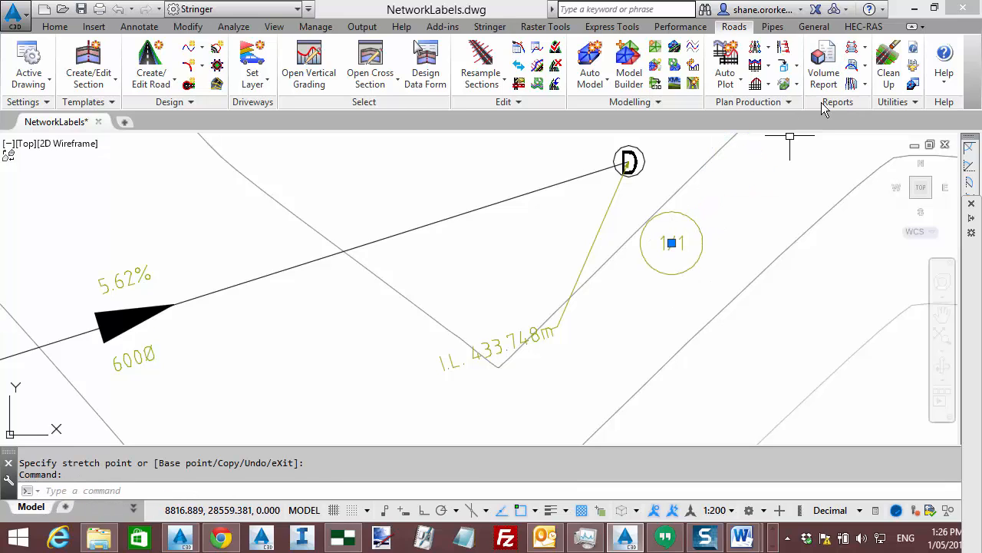
- Start the Network Labels command and move its plot type selection dialog clear of the pit labels
{"action": "left_click", "coordinate": [773, 26]}
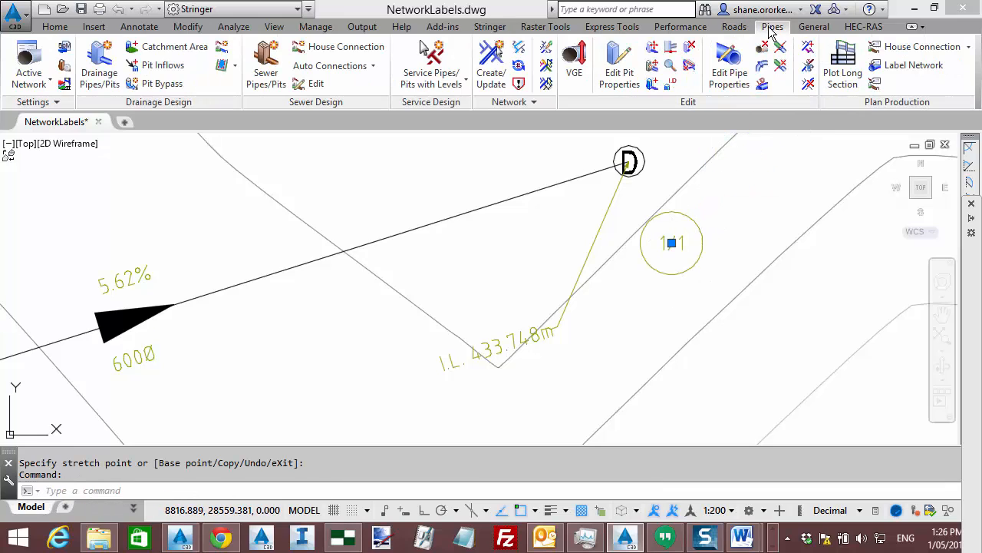
{"action": "left_click", "coordinate": [968, 50]}
{"action": "left_click", "coordinate": [933, 82]}
{"action": "left_click_drag", "start_coordinate": [285, 152], "coordinate": [187, 80]}
{"action": "type", "text": "New"}
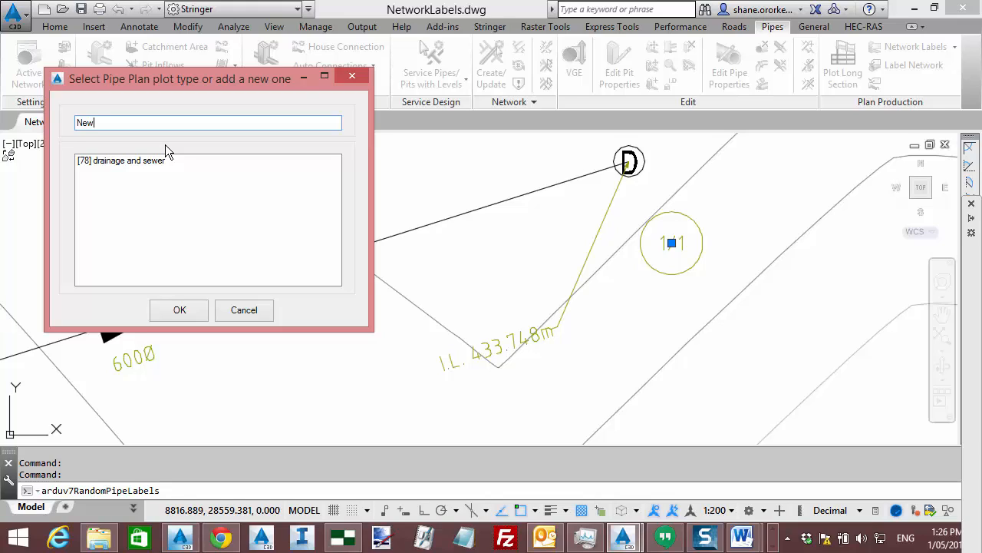
{"action": "key", "text": "BackSpace"}
{"action": "key", "text": "BackSpace"}
{"action": "key", "text": "BackSpace"}
{"action": "type", "text": "New Gru"}
{"action": "key", "text": "BackSpace"}
{"action": "type", "text": "oup"}
- Open the existing "drainage and sewer" pipe plan plot type and reposition its Pipe Networks dialog
{"action": "left_click", "coordinate": [121, 161]}
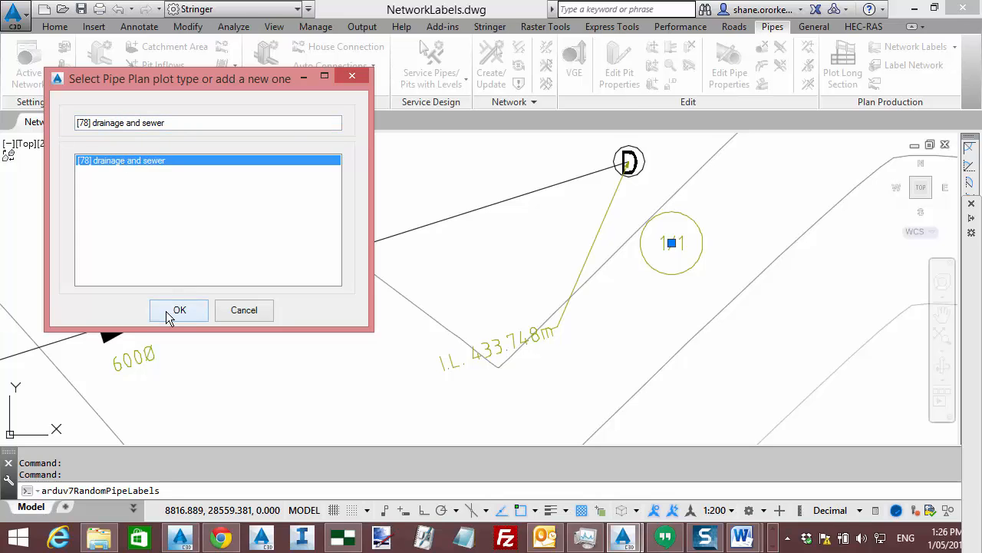
{"action": "left_click", "coordinate": [167, 312]}
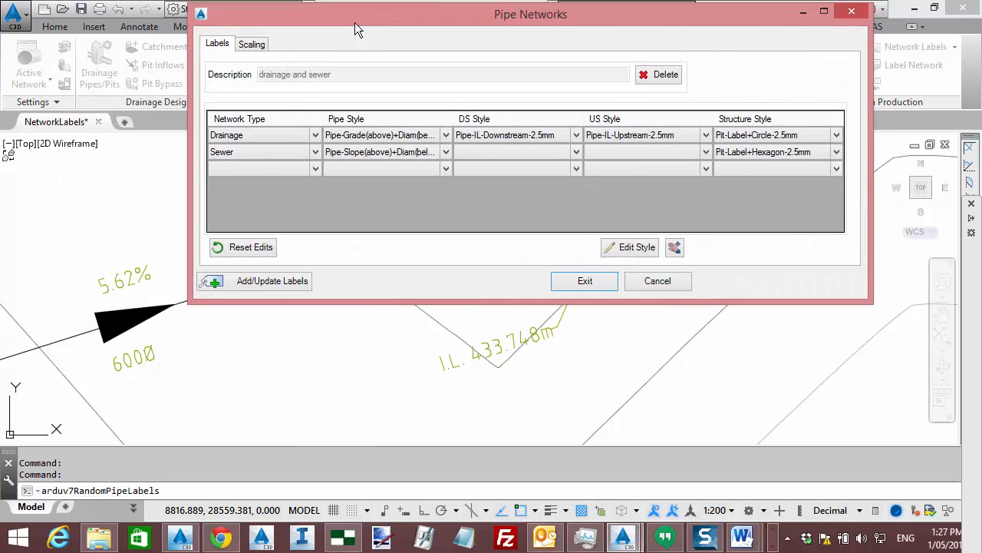
{"action": "left_click_drag", "start_coordinate": [355, 23], "coordinate": [211, 65]}
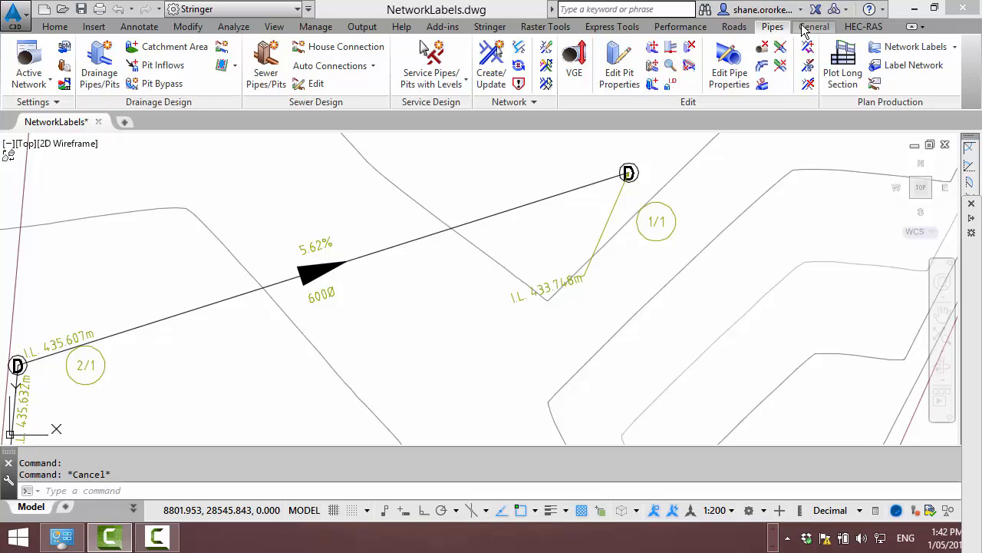
{"action": "left_click", "coordinate": [734, 26]}
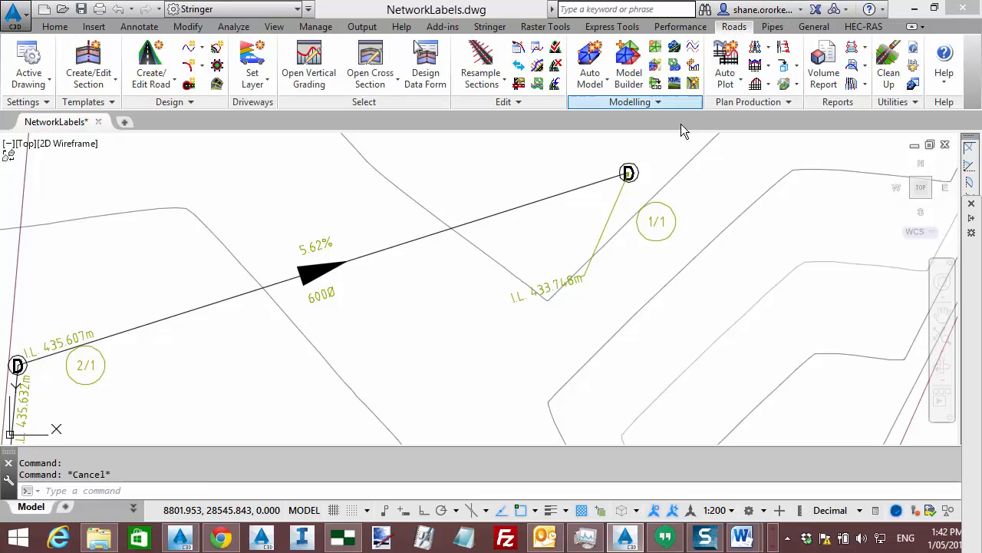
{"action": "left_click", "coordinate": [798, 86]}
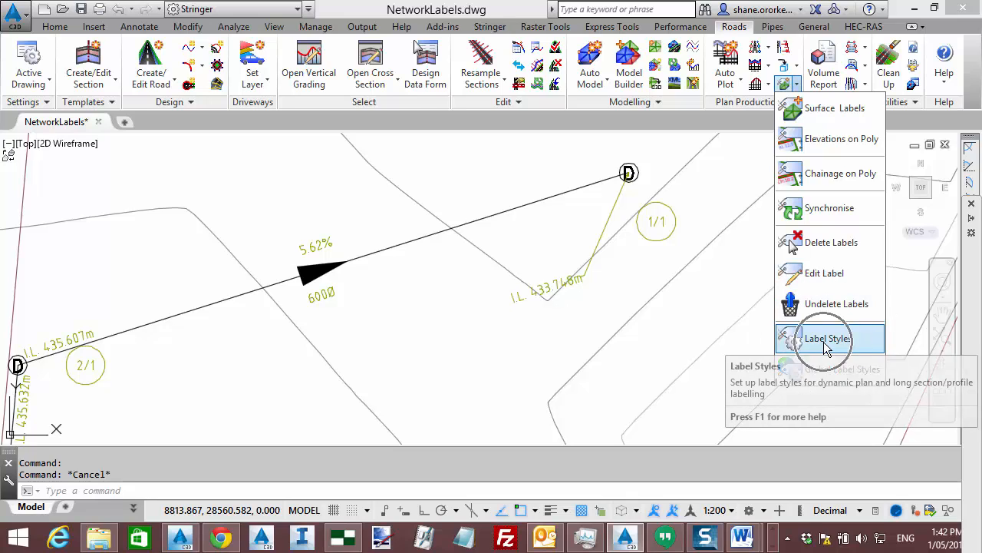
{"action": "left_click", "coordinate": [777, 29]}
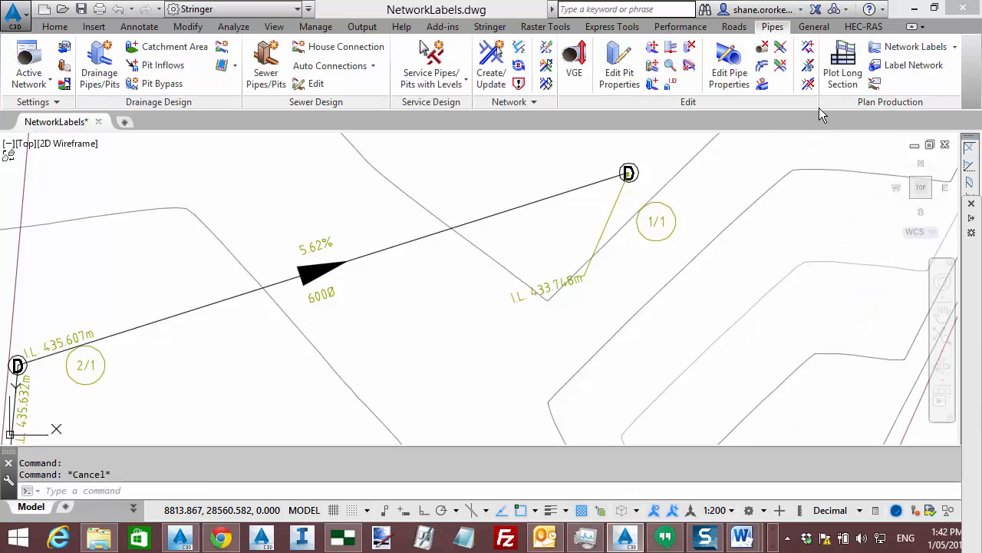
{"action": "left_click", "coordinate": [954, 47]}
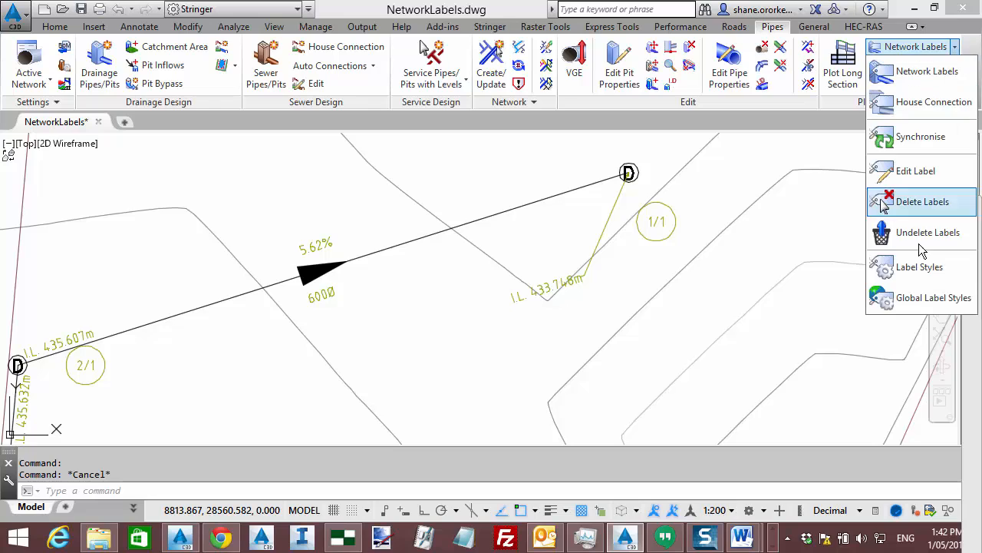
{"action": "left_click", "coordinate": [810, 27]}
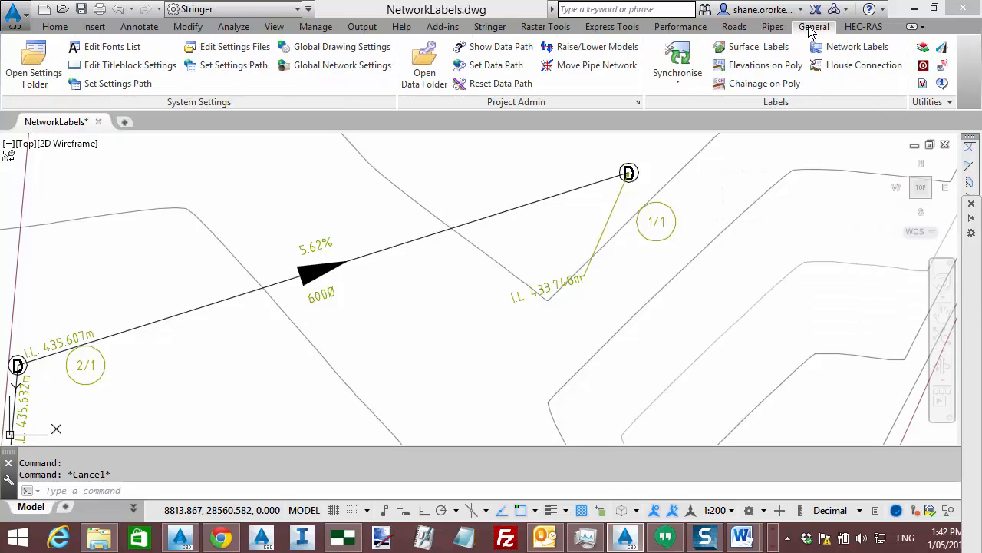
- Open the drawing's label styles and examine the available plot types, including Pits/Structures, House Connections, Pipes and Surface Elevations
{"action": "left_click", "coordinate": [672, 86]}
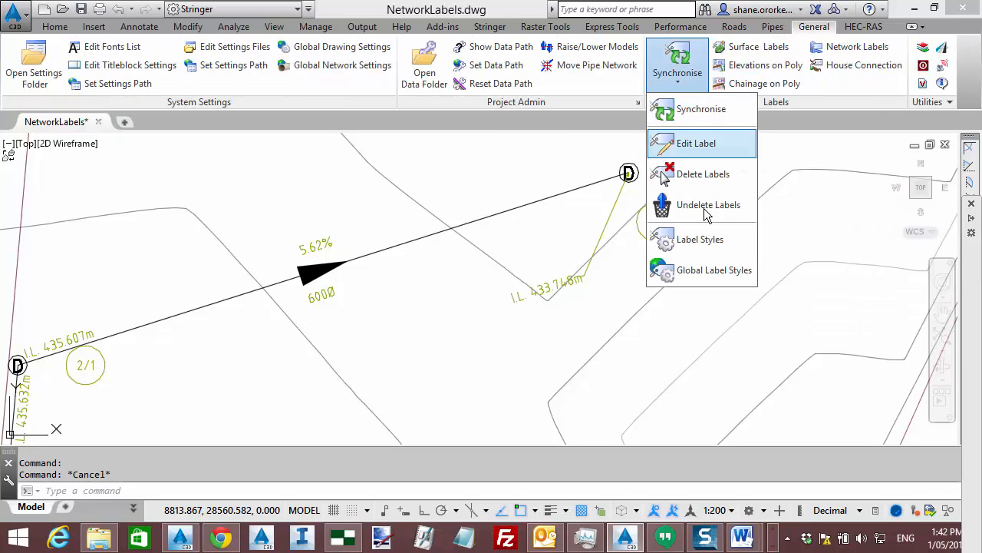
{"action": "left_click", "coordinate": [697, 248]}
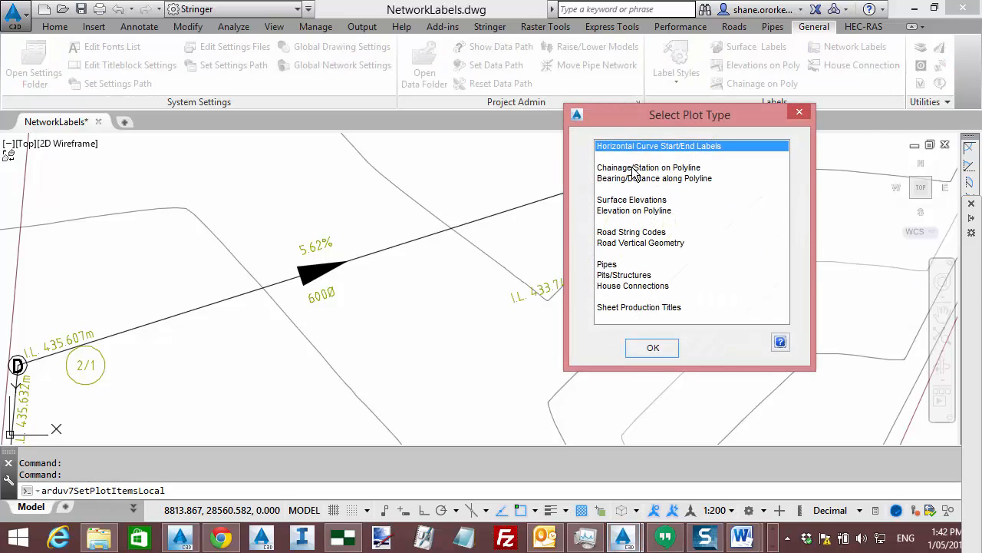
{"action": "left_click", "coordinate": [617, 275]}
{"action": "left_click", "coordinate": [618, 286]}
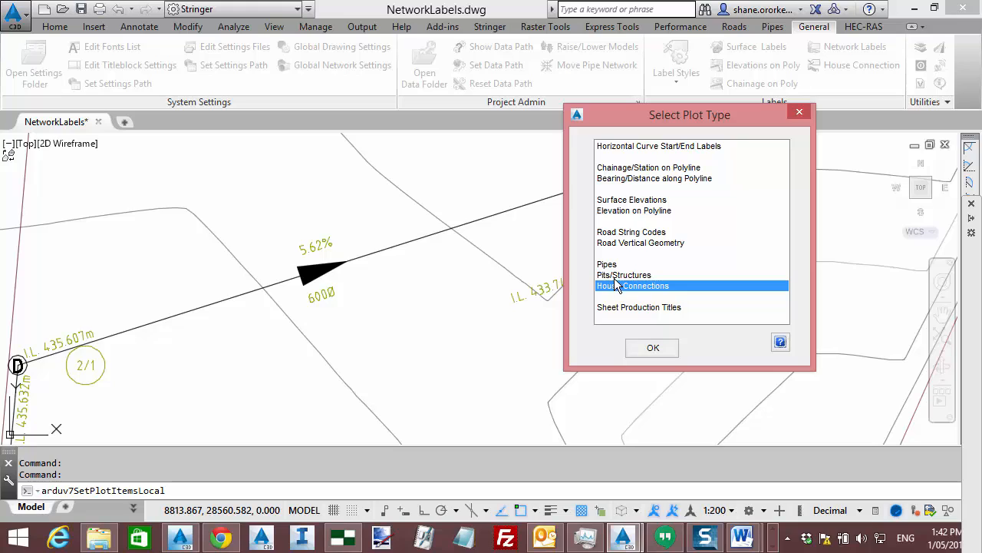
{"action": "left_click", "coordinate": [608, 264]}
{"action": "left_click", "coordinate": [629, 201]}
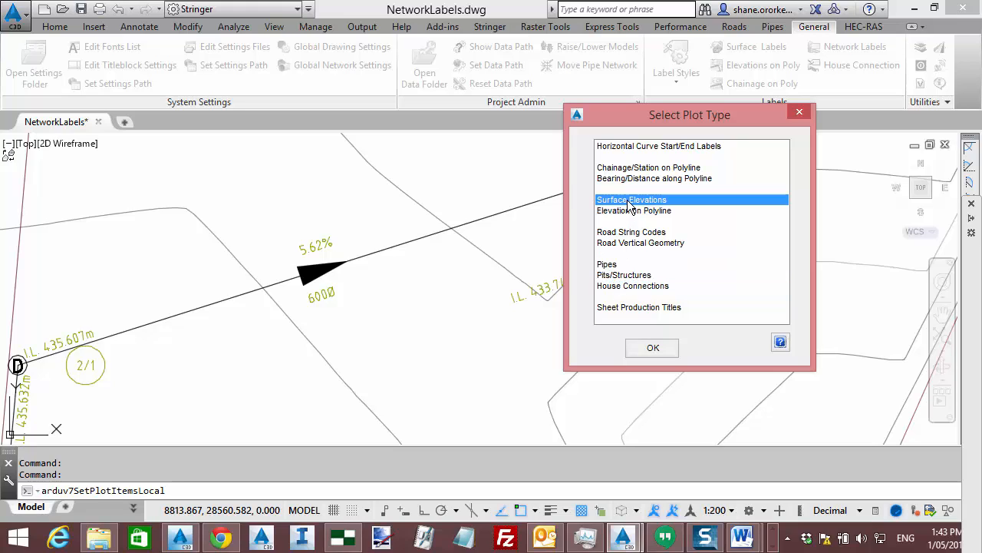
{"action": "left_click", "coordinate": [629, 211]}
{"action": "left_click", "coordinate": [623, 275]}
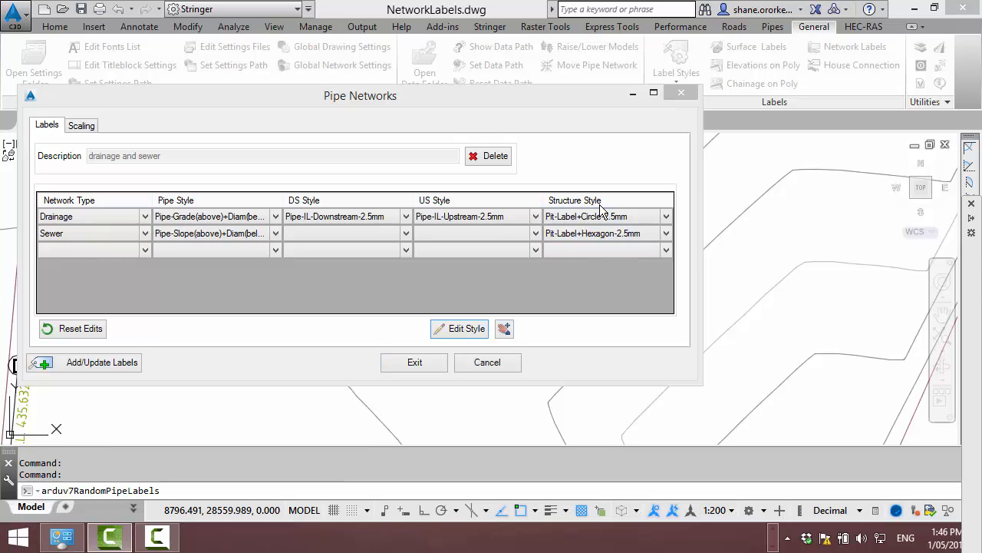
- Open the structure label style for editing and switch to the Pit-Label+Hexagon-2.5mm style
{"action": "left_click", "coordinate": [460, 329]}
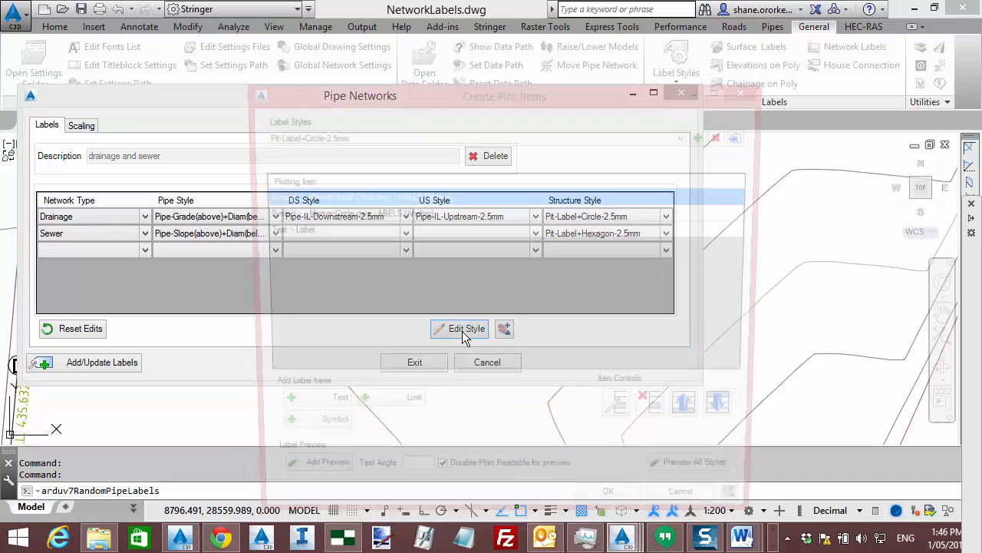
{"action": "left_click_drag", "start_coordinate": [477, 102], "coordinate": [481, 53]}
{"action": "left_click", "coordinate": [471, 83]}
{"action": "left_click", "coordinate": [325, 141]}
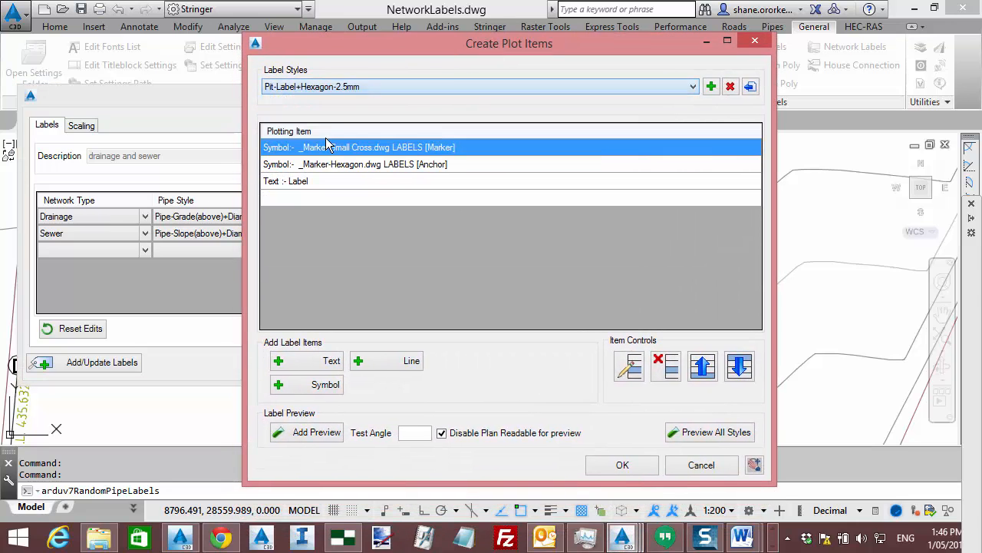
- Create a new label style named "pit label and levels"
{"action": "left_click", "coordinate": [711, 88]}
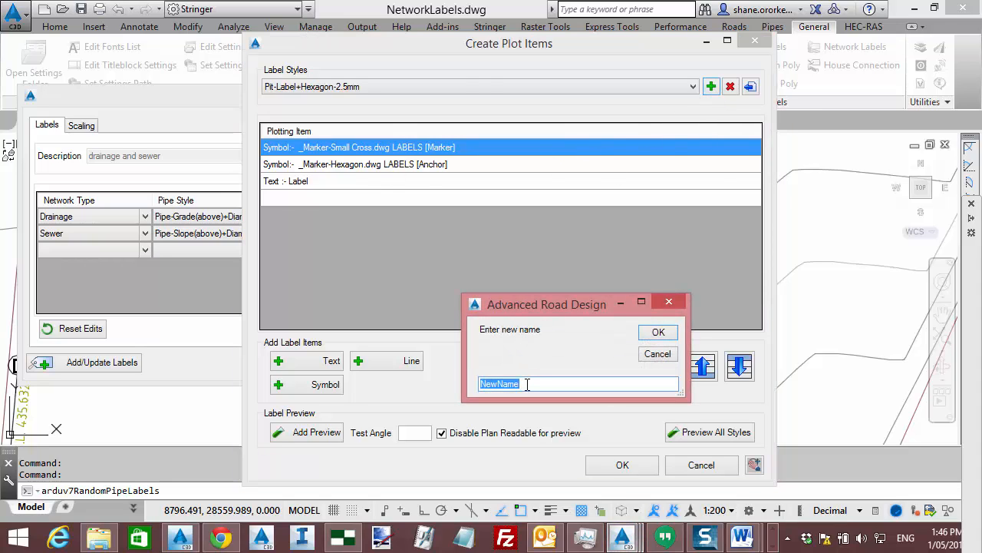
{"action": "type", "text": "pi"}
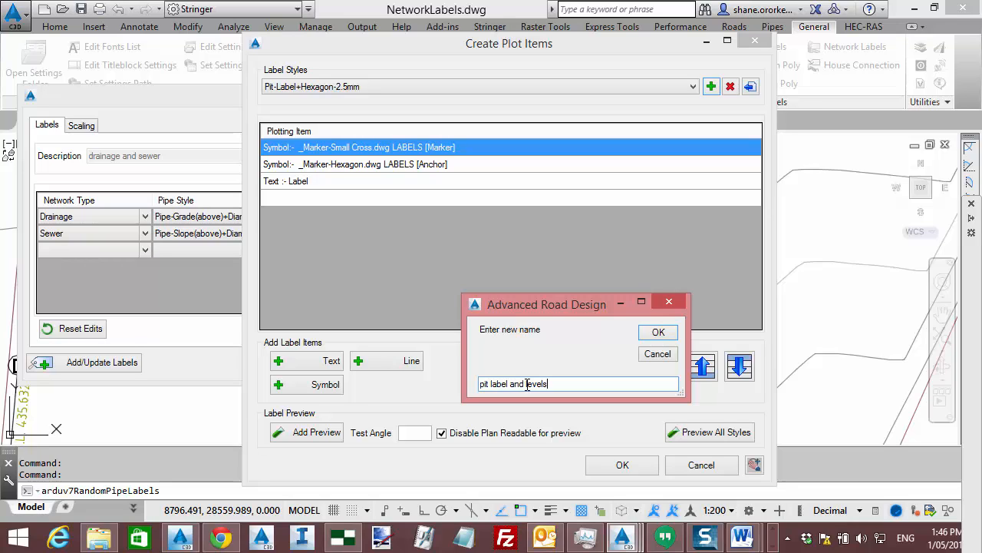
{"action": "type", "text": "t label and levels"}
{"action": "left_click", "coordinate": [658, 332]}
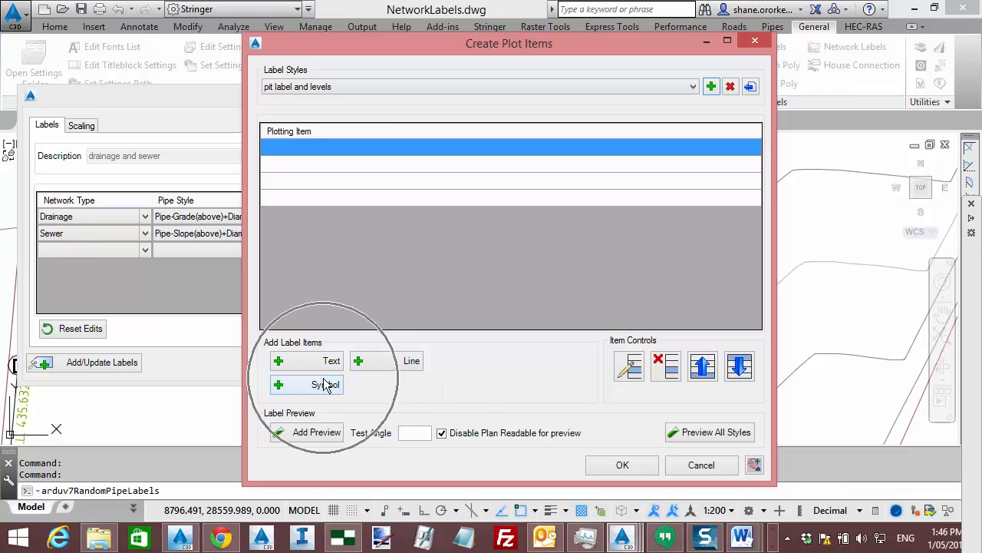
- Add a line item to the new label style, used as the label position marker, on the LABELS layer
{"action": "left_click", "coordinate": [387, 361]}
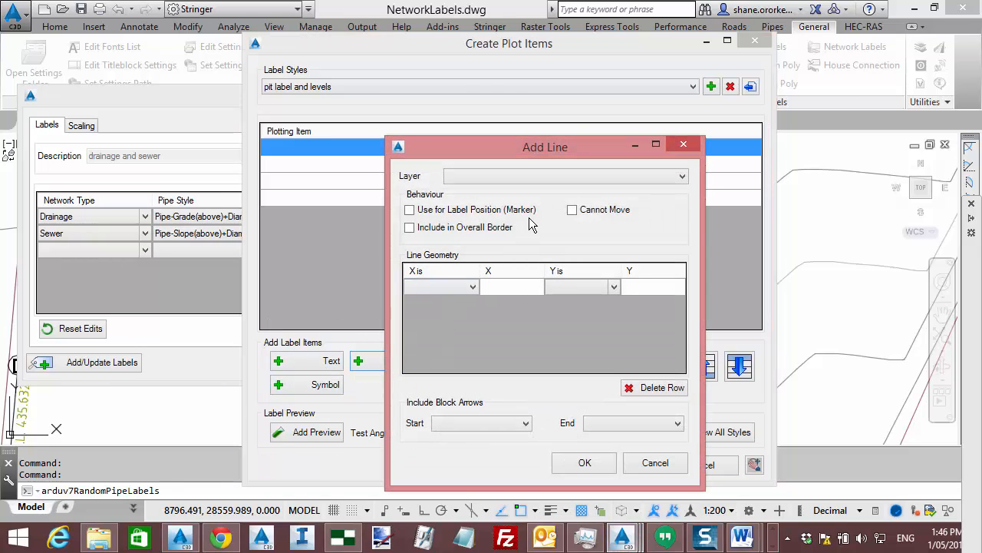
{"action": "left_click", "coordinate": [409, 209]}
{"action": "left_click", "coordinate": [683, 177]}
{"action": "scroll", "coordinate": [671, 230], "scroll_direction": "down", "scroll_amount": 10}
{"action": "left_click", "coordinate": [671, 199]}
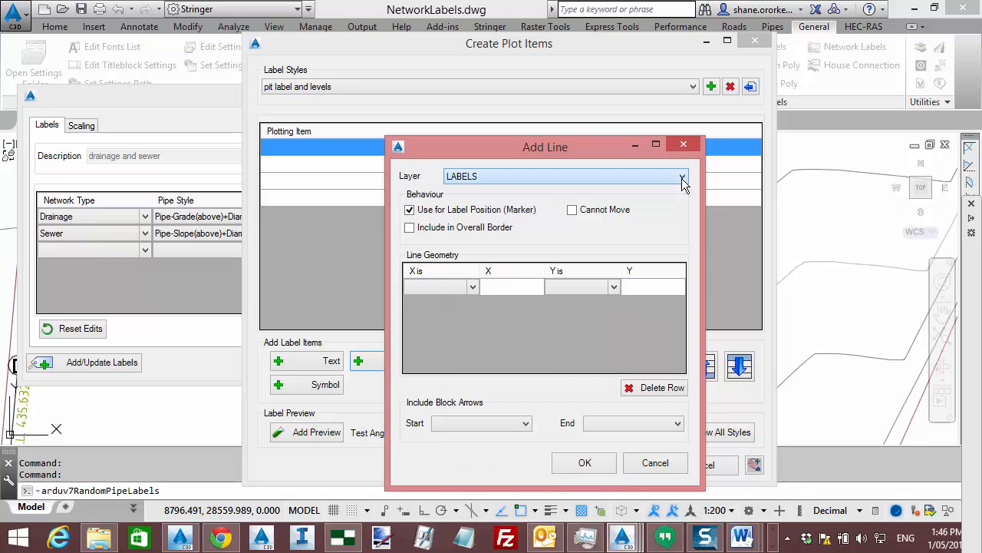
- Set the line's first geometry point to X 0 and Y 0
{"action": "key", "text": "ctrl"}
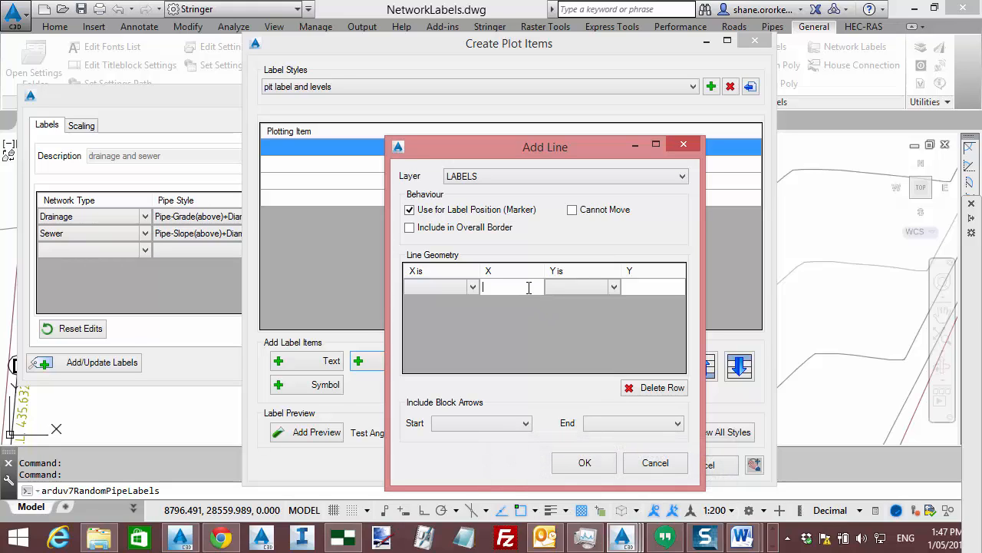
{"action": "type", "text": "0"}
{"action": "left_click", "coordinate": [641, 286]}
{"action": "type", "text": "0"}
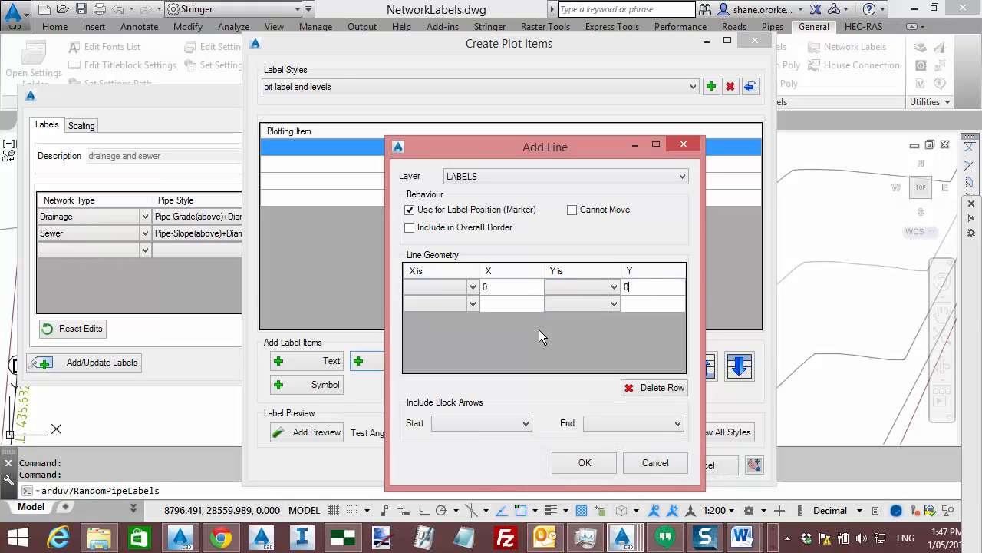
- Add two more geometry points to the line, at X 10, Y 10 and X 40, Y 40
{"action": "left_click", "coordinate": [508, 304]}
{"action": "type", "text": "10"}
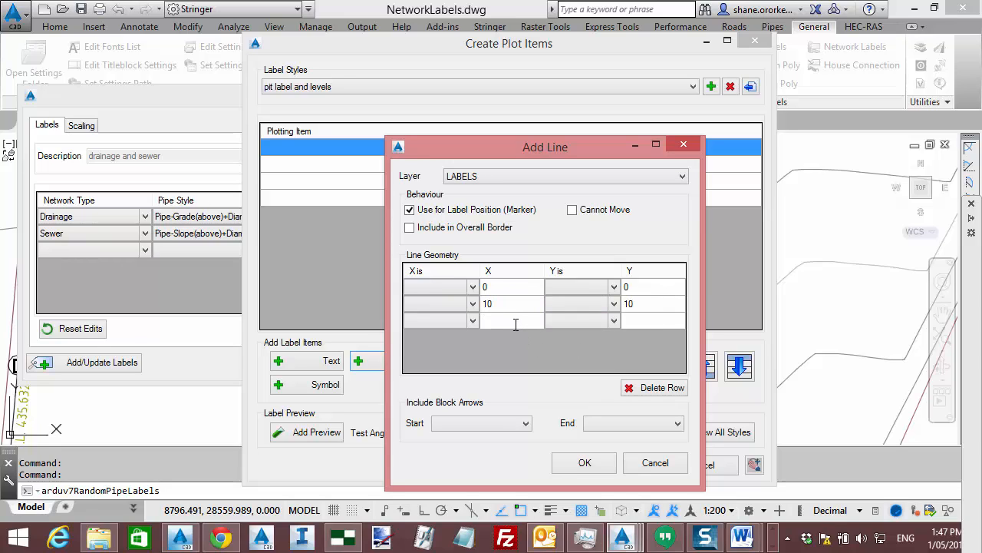
{"action": "left_click", "coordinate": [516, 321]}
{"action": "type", "text": "40"}
{"action": "left_click", "coordinate": [637, 318]}
{"action": "type", "text": "40"}
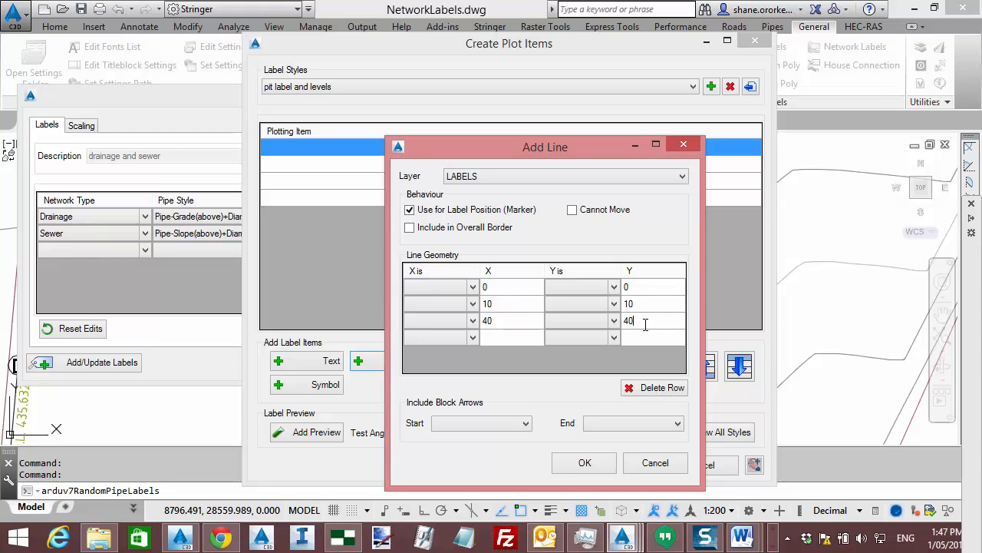
- Check the line's start and end block arrow settings without choosing an arrow, and accept the line item
{"action": "left_click", "coordinate": [524, 423]}
{"action": "left_click", "coordinate": [521, 425]}
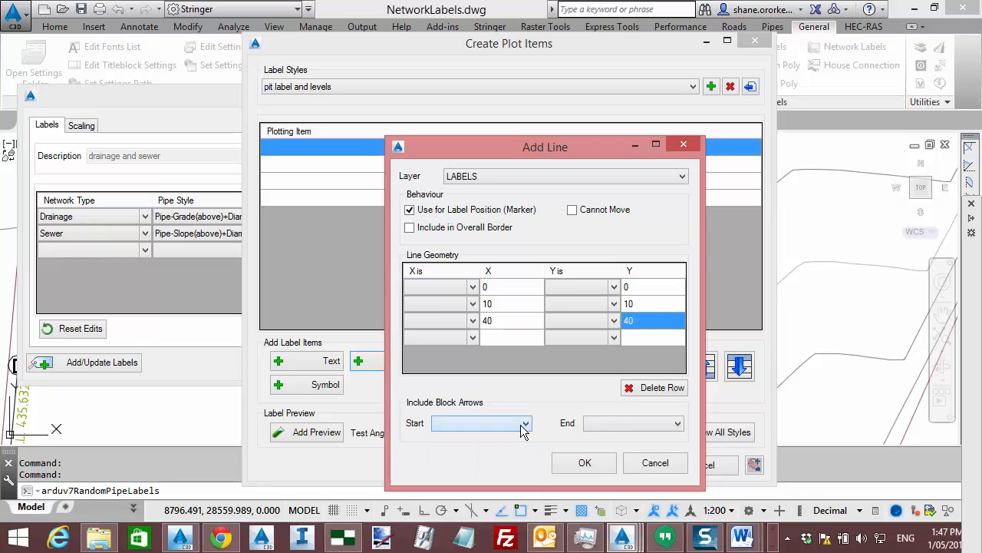
{"action": "left_click", "coordinate": [678, 425]}
{"action": "left_click", "coordinate": [678, 425]}
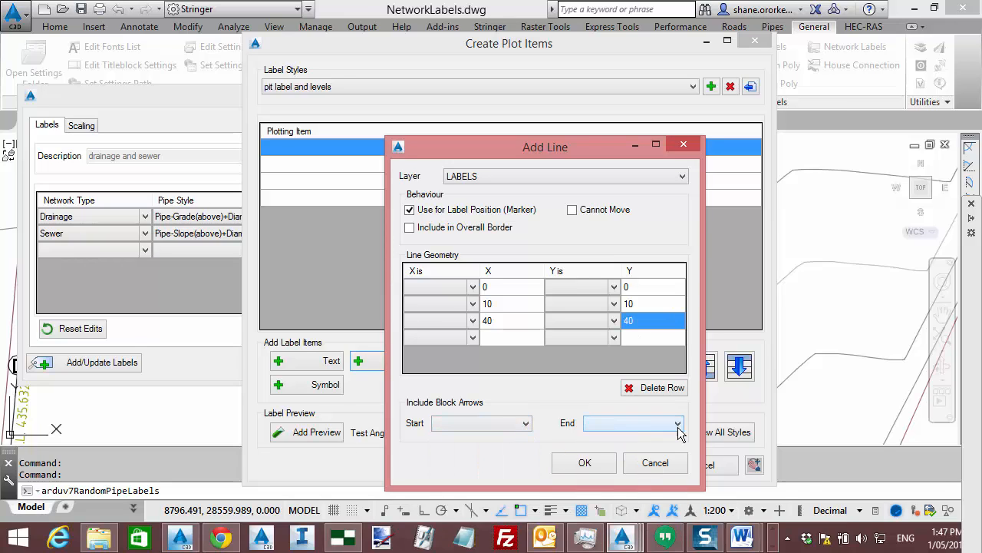
{"action": "left_click", "coordinate": [495, 287]}
{"action": "left_click", "coordinate": [501, 304]}
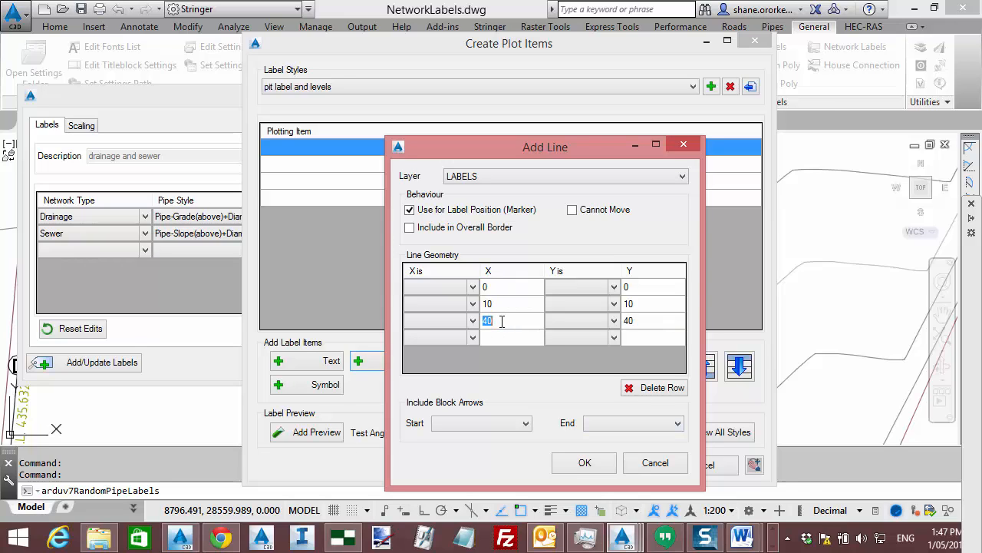
{"action": "left_click", "coordinate": [587, 464]}
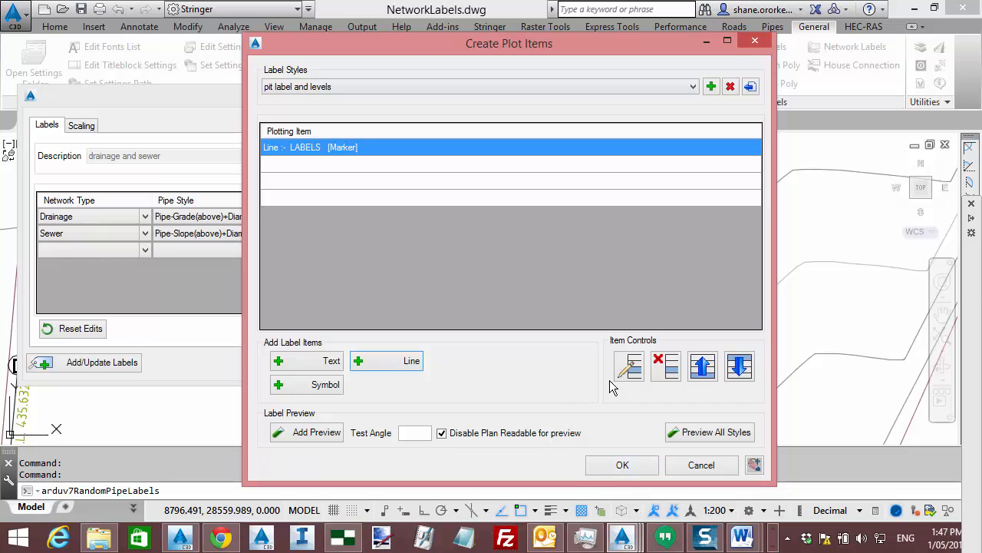
- Start a new text item described as "pit label", with plan readable text and a height of 2.5
{"action": "left_click", "coordinate": [321, 368]}
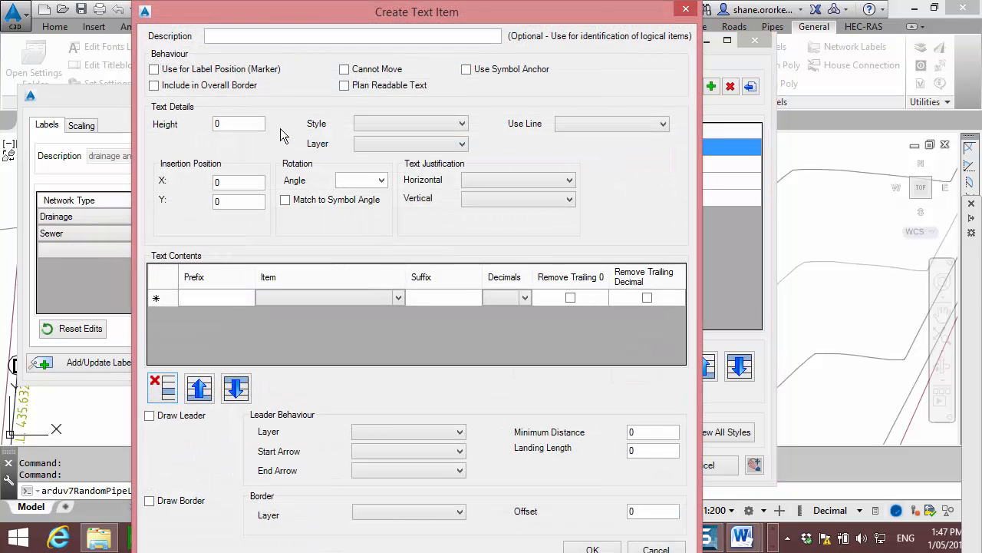
{"action": "left_click", "coordinate": [295, 37]}
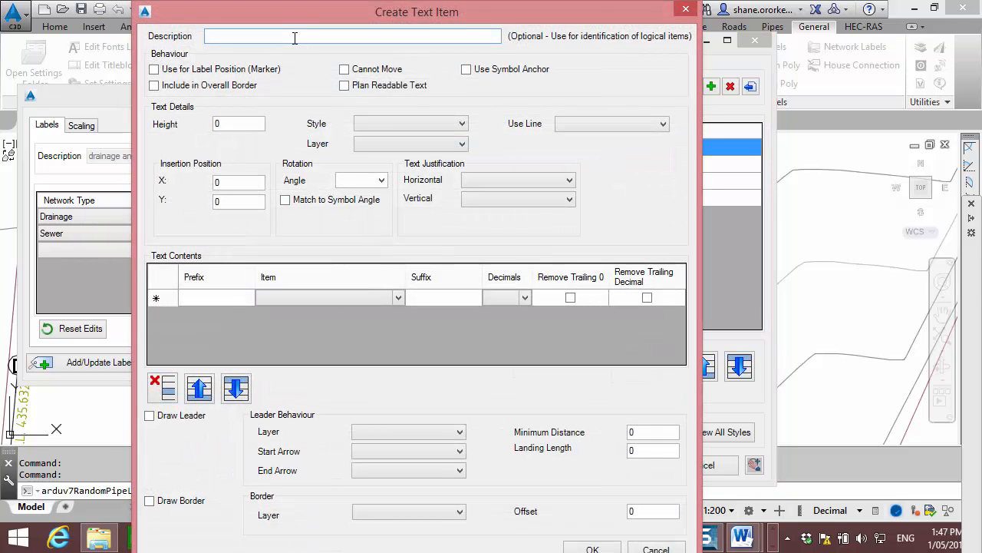
{"action": "type", "text": "pit label"}
{"action": "left_click", "coordinate": [346, 86]}
{"action": "double_click", "coordinate": [245, 125]}
{"action": "type", "text": "2.5"}
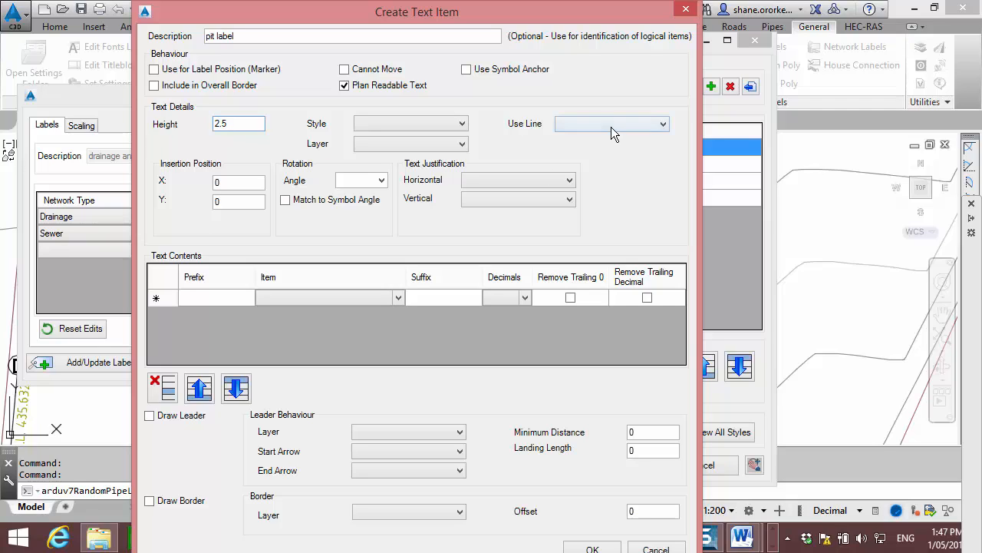
- Place the pit label text above the line with its insertion Y at 1
{"action": "left_click", "coordinate": [611, 127]}
{"action": "left_click", "coordinate": [576, 147]}
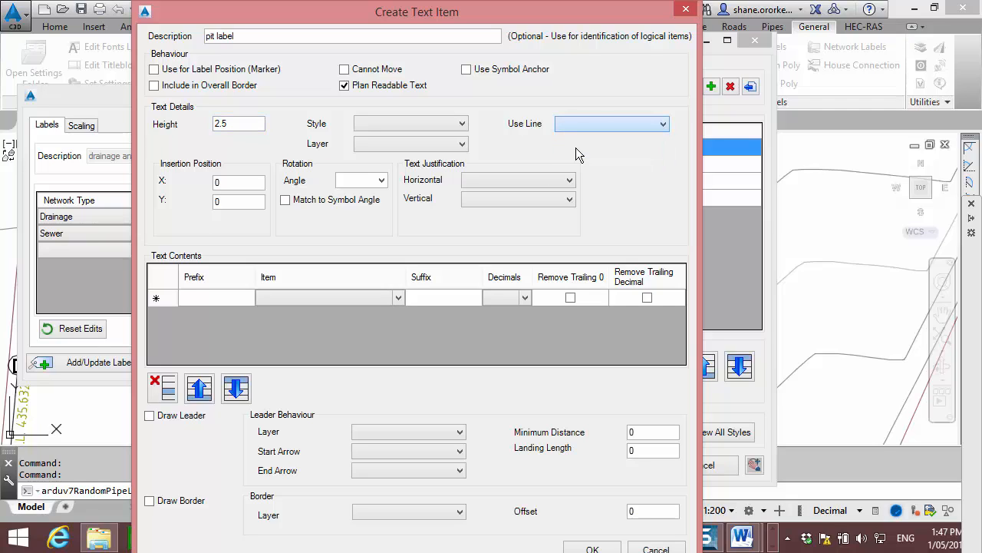
{"action": "double_click", "coordinate": [240, 182]}
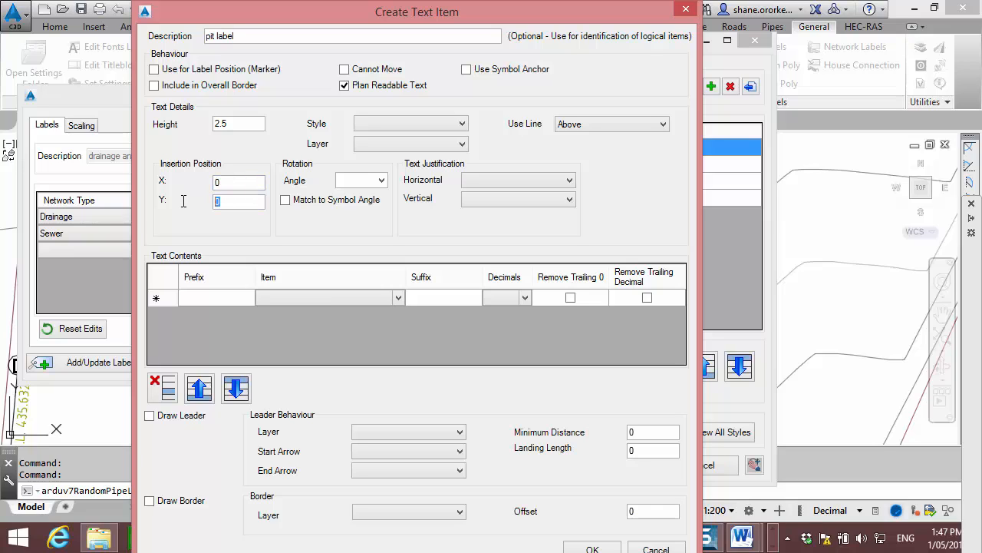
{"action": "key", "text": "Tab"}
{"action": "type", "text": "1"}
- Assign the ISOCP text style and the LABELS layer to the pit label text
{"action": "left_click", "coordinate": [424, 124]}
{"action": "left_click", "coordinate": [403, 161]}
{"action": "left_click", "coordinate": [415, 145]}
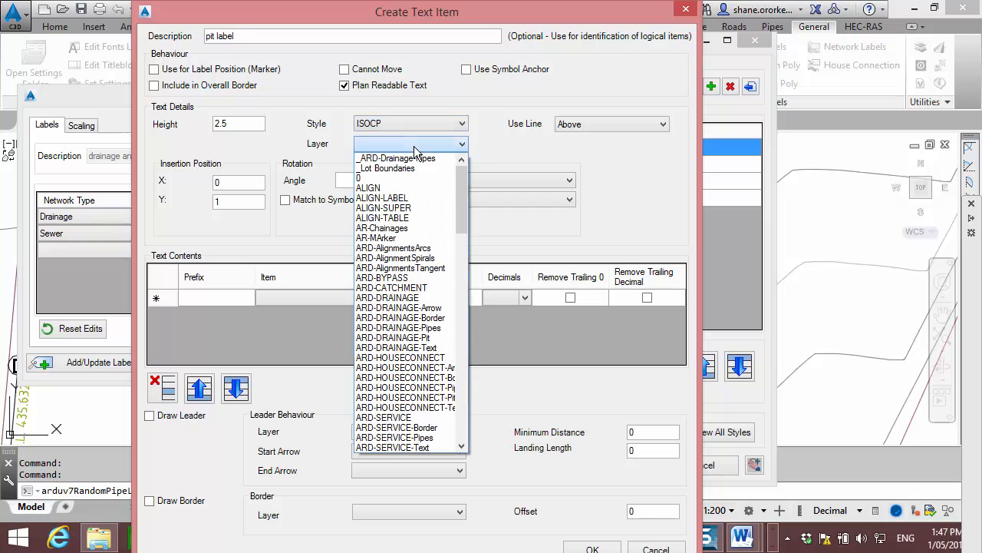
{"action": "key", "text": "l"}
{"action": "left_click", "coordinate": [415, 146]}
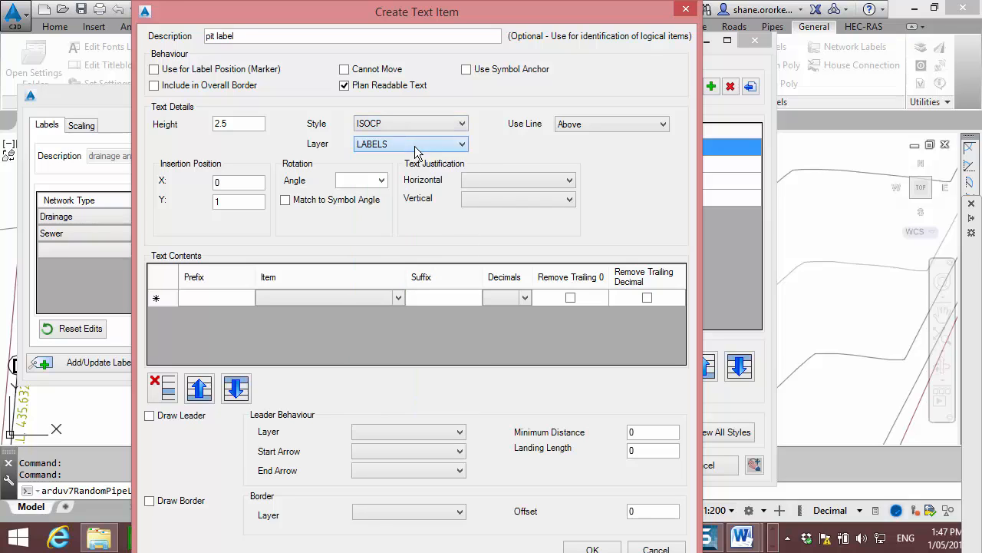
- Justify the pit label text Right horizontally and Bottom vertically
{"action": "left_click", "coordinate": [499, 179]}
{"action": "left_click", "coordinate": [481, 214]}
{"action": "left_click", "coordinate": [491, 200]}
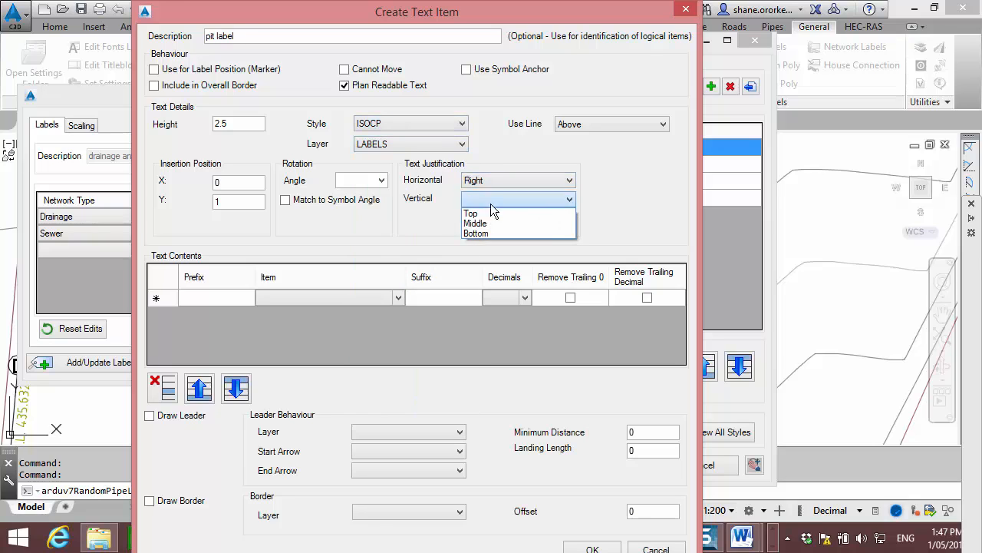
{"action": "left_click", "coordinate": [485, 233]}
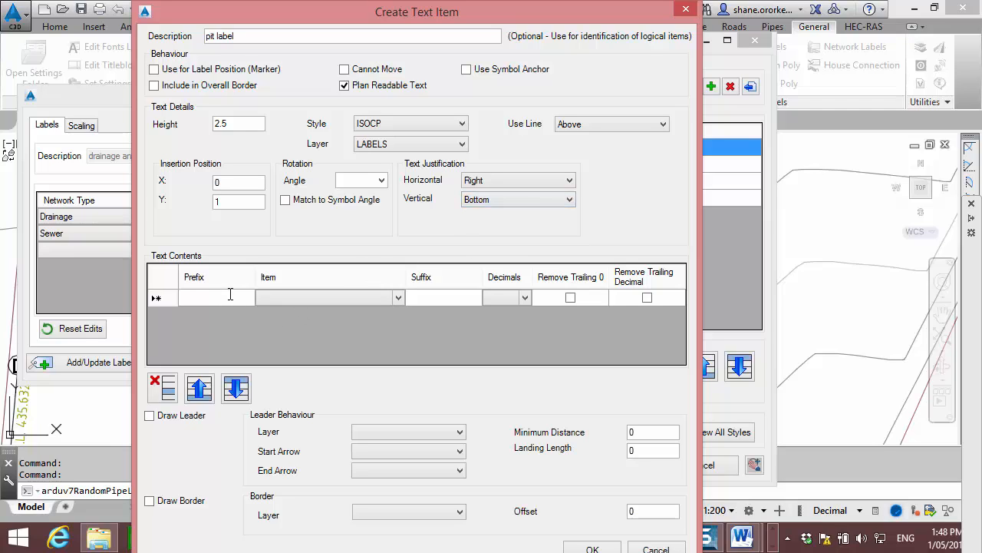
- Fill the text contents with prefix "Pit Label", item Label and suffix "m", and accept the text item
{"action": "type", "text": "Pit Label"}
{"action": "key", "text": "Tab"}
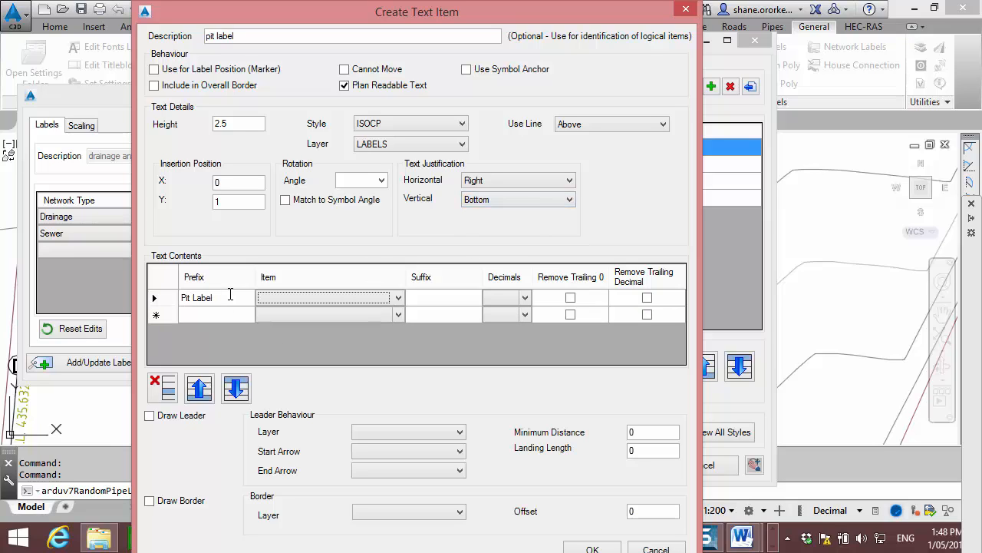
{"action": "key", "text": "Down"}
{"action": "key", "text": "Down"}
{"action": "left_click", "coordinate": [396, 297]}
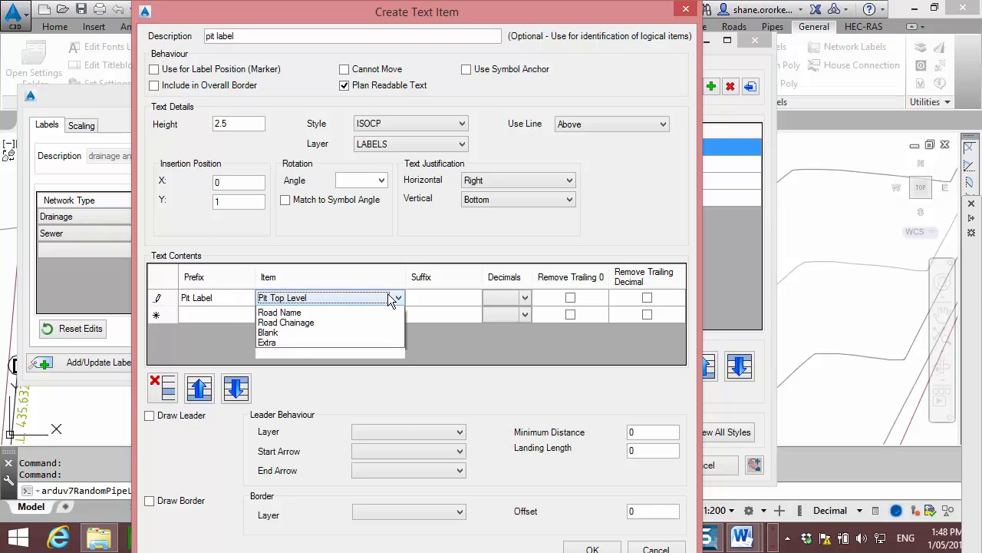
{"action": "left_click", "coordinate": [280, 371]}
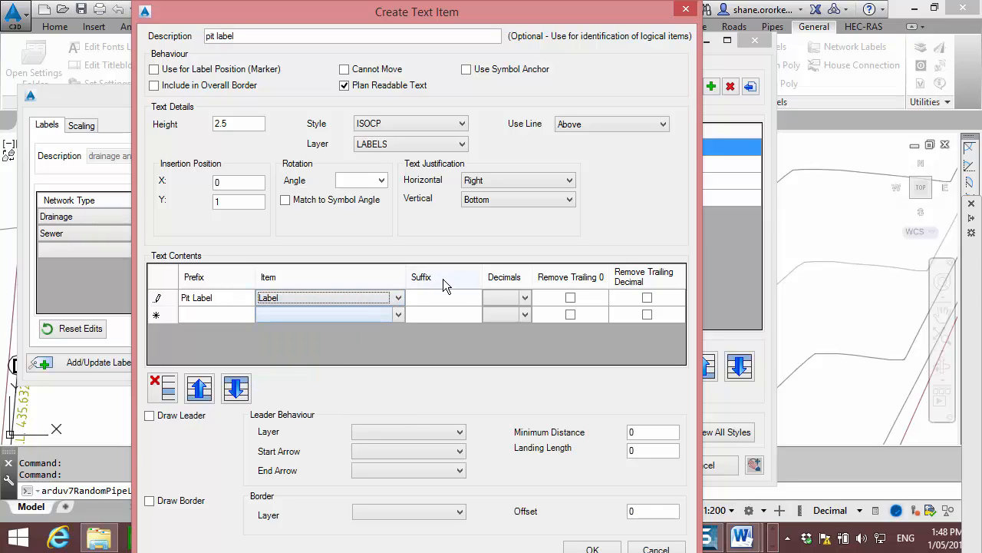
{"action": "left_click", "coordinate": [435, 301]}
{"action": "type", "text": "m"}
{"action": "key", "text": "Tab"}
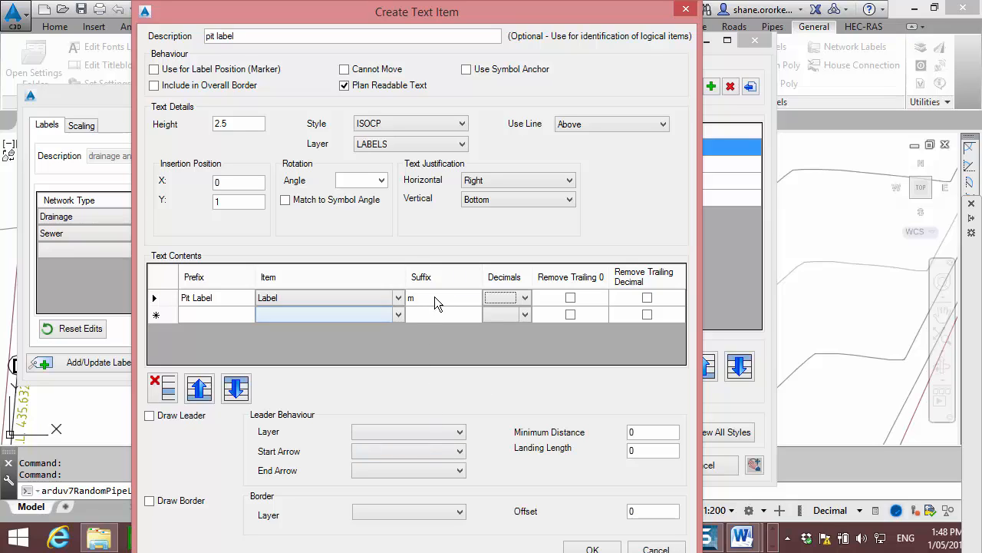
{"action": "left_click", "coordinate": [592, 548]}
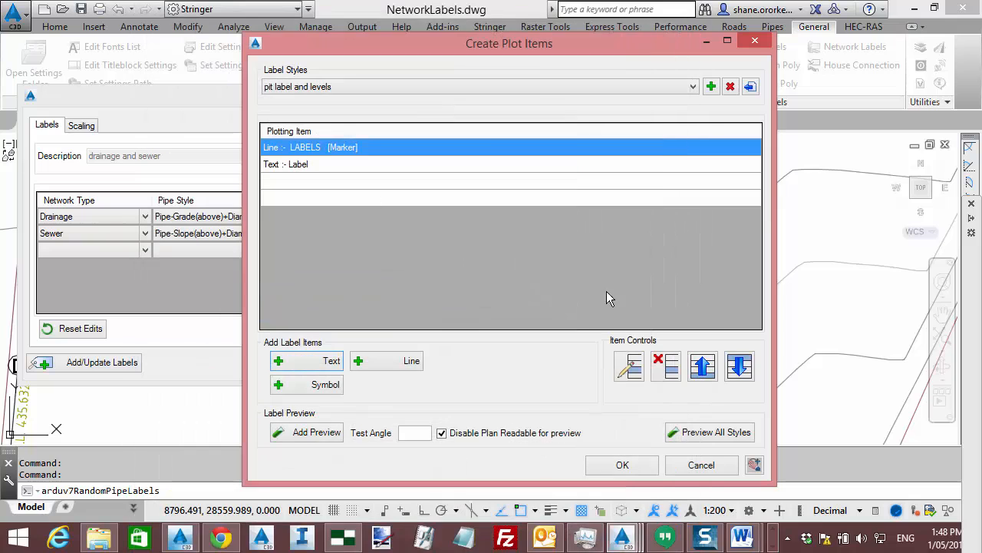
- Start another text item described as "rim top", with plan readable text and a height of 2.5
{"action": "left_click", "coordinate": [307, 361]}
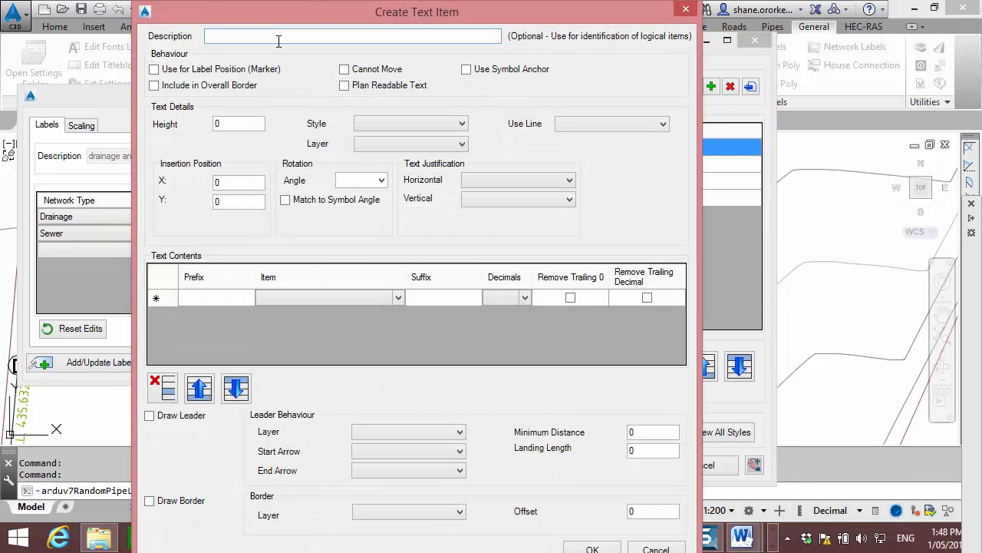
{"action": "type", "text": "rim top"}
{"action": "left_click", "coordinate": [344, 85]}
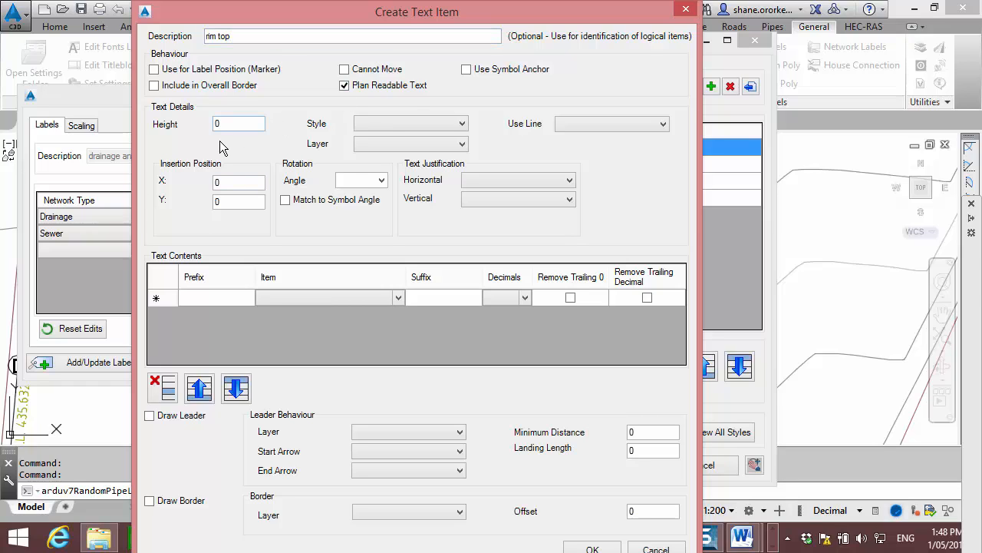
{"action": "double_click", "coordinate": [217, 123]}
{"action": "type", "text": "2.5"}
- Give the rim top text the ISOCP style and LABELS layer, and place it below the line
{"action": "left_click", "coordinate": [410, 125]}
{"action": "left_click", "coordinate": [399, 157]}
{"action": "left_click", "coordinate": [579, 156]}
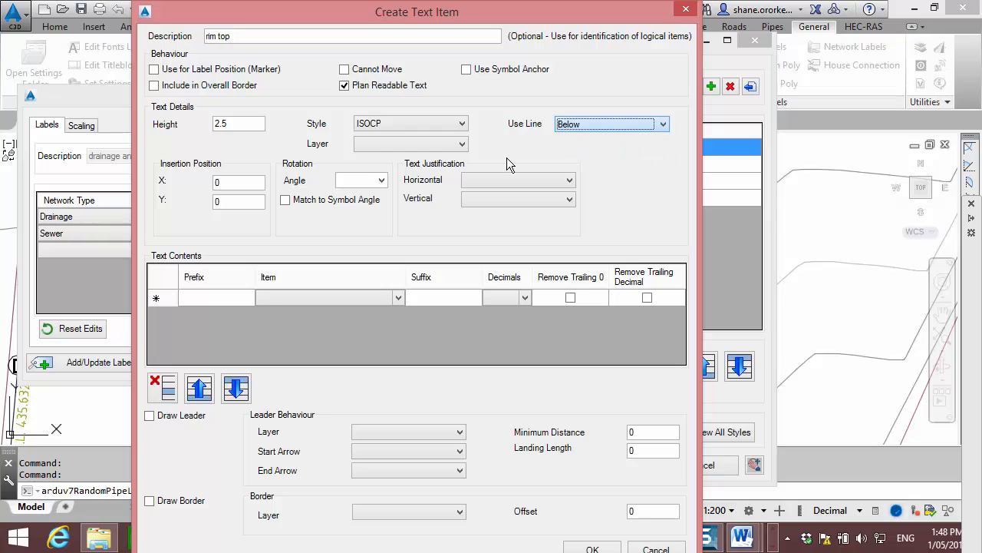
{"action": "left_click", "coordinate": [422, 143]}
{"action": "scroll", "coordinate": [392, 171], "scroll_direction": "down", "scroll_amount": 1}
{"action": "left_click", "coordinate": [391, 170]}
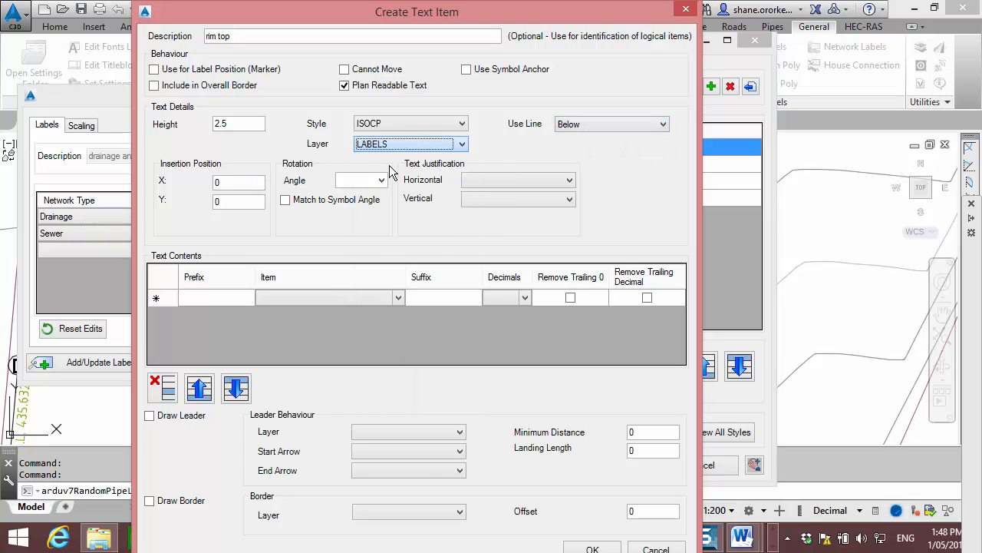
- Set the rim top text's insertion Y to -1 and its justification to Right and Top
{"action": "left_click", "coordinate": [221, 201]}
{"action": "type", "text": "-1"}
{"action": "left_click", "coordinate": [496, 180]}
{"action": "left_click", "coordinate": [477, 213]}
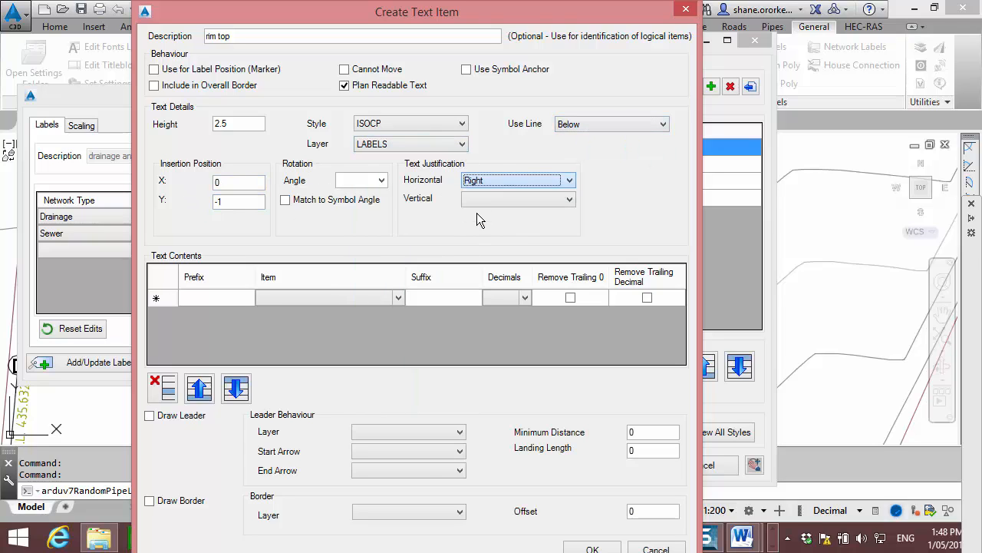
{"action": "left_click", "coordinate": [515, 199]}
{"action": "left_click", "coordinate": [485, 213]}
- Enter the prefix "Pit Top:" with the Pit Top Level item in the rim top text contents
{"action": "left_click", "coordinate": [234, 297]}
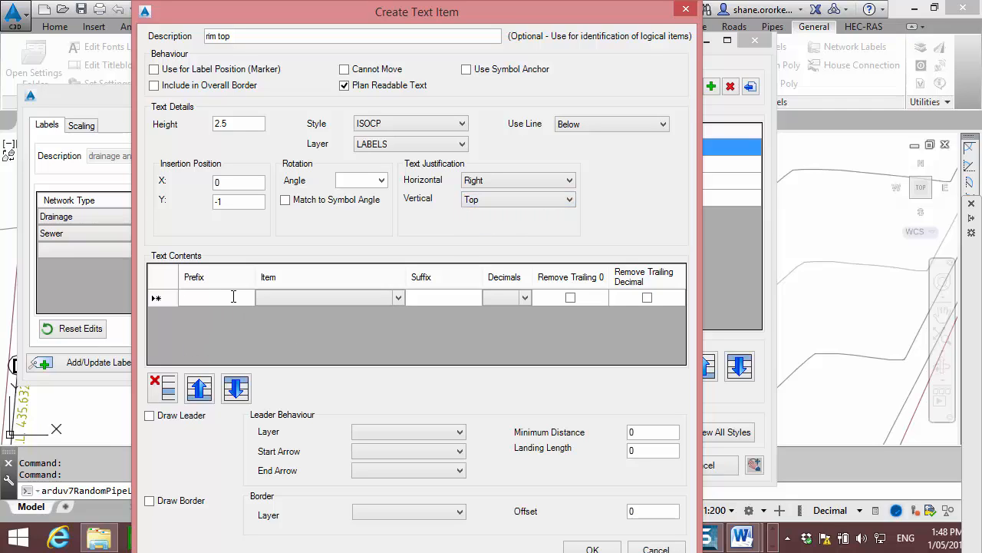
{"action": "type", "text": "Pit Top:"}
{"action": "key", "text": "Tab"}
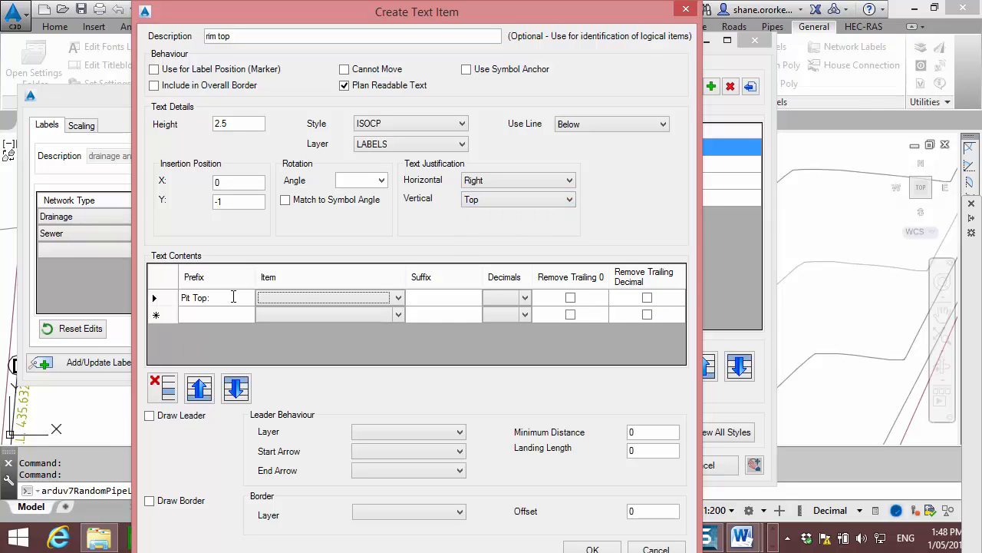
{"action": "key", "text": "Down"}
{"action": "key", "text": "Down"}
{"action": "key", "text": "Down"}
{"action": "key", "text": "Tab"}
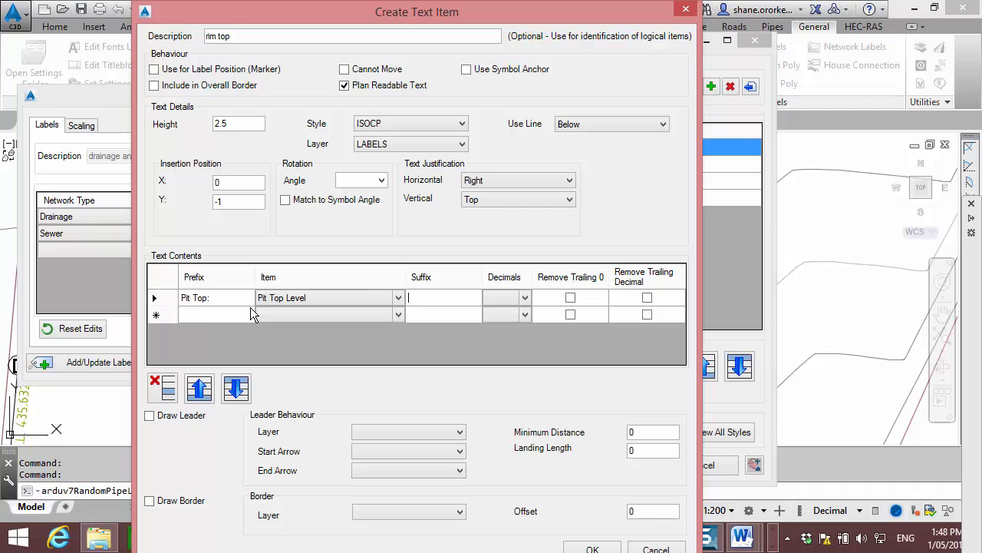
- Give the Pit Top Level row suffix "m" and 3 decimals, enable removing trailing zeros and the trailing decimal, and accept the item
{"action": "key", "text": "Tab"}
{"action": "key", "text": "space"}
{"action": "key", "text": "Tab"}
{"action": "key", "text": "space"}
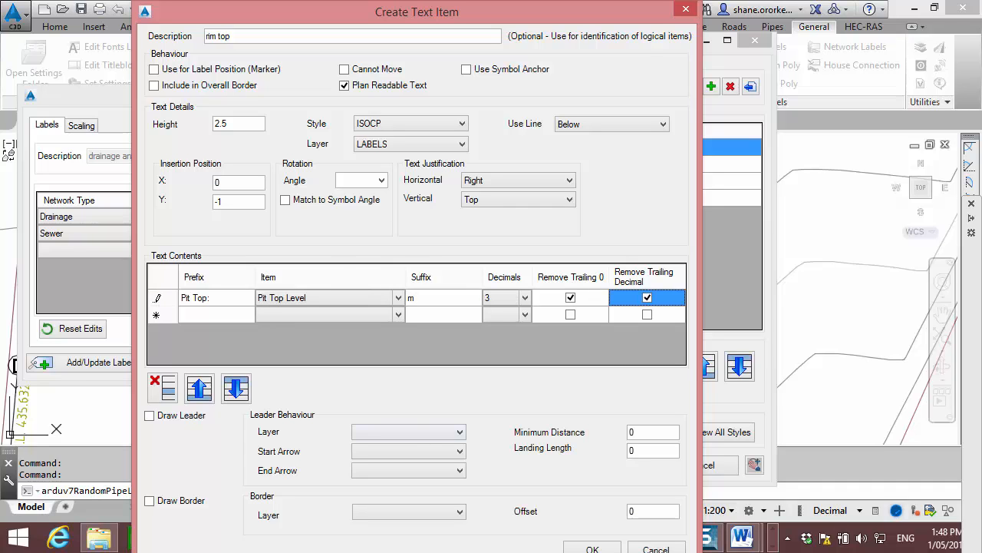
{"action": "key", "text": "Return"}
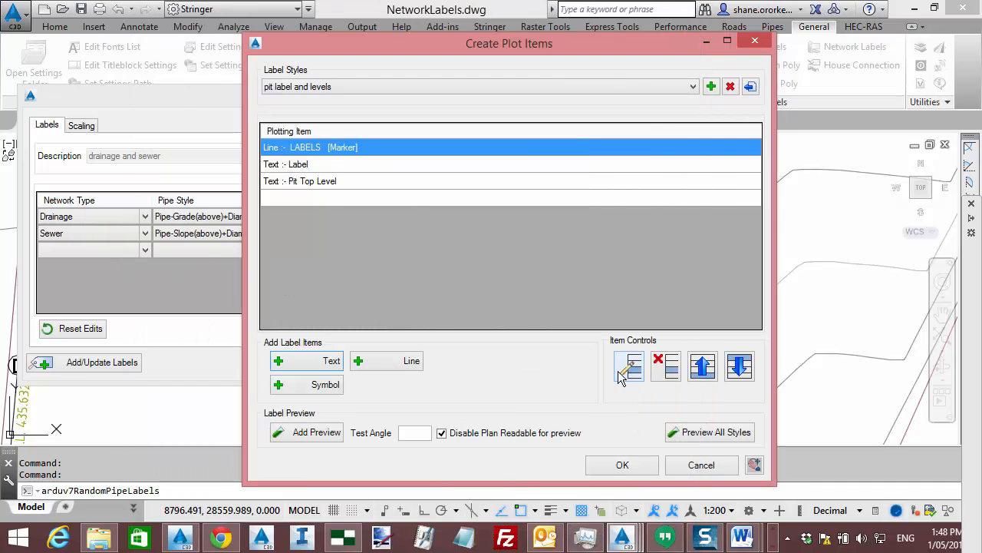
- Start a plan readable "Pit Sump" text item with height 2.5, style ISOCP and layer LABELS, placed below the line
{"action": "left_click", "coordinate": [307, 361]}
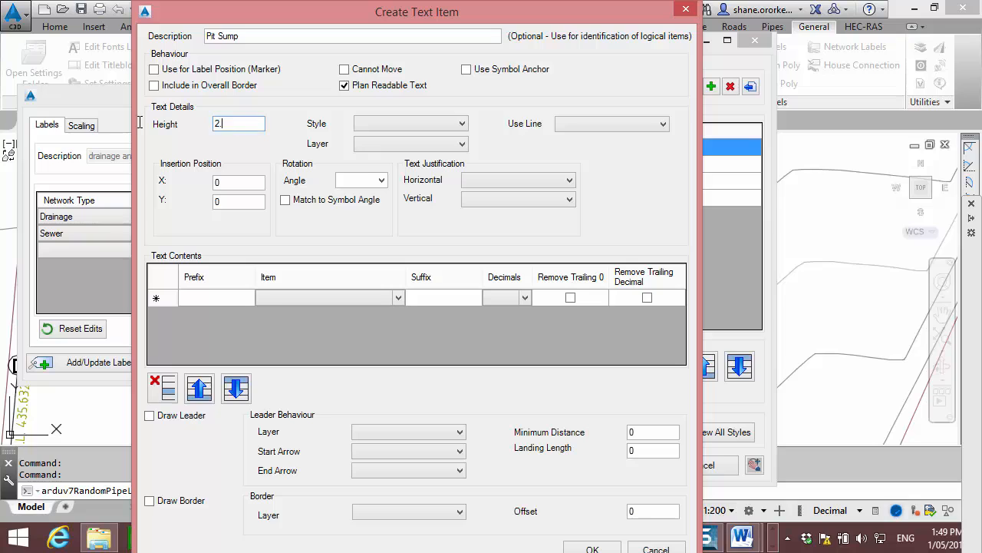
{"action": "left_click", "coordinate": [443, 124]}
{"action": "left_click", "coordinate": [384, 159]}
{"action": "left_click", "coordinate": [463, 143]}
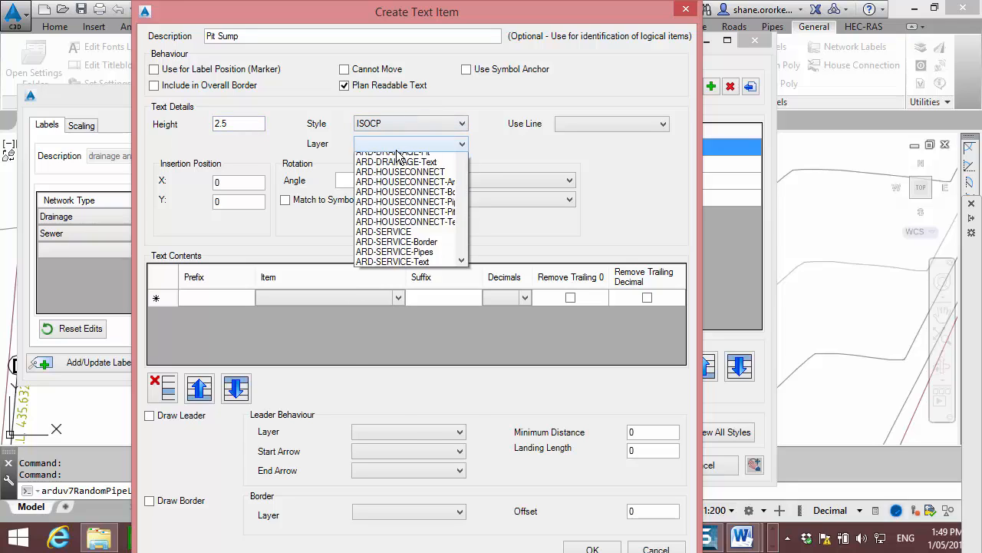
{"action": "left_click", "coordinate": [399, 155]}
{"action": "left_click", "coordinate": [583, 124]}
{"action": "left_click", "coordinate": [568, 160]}
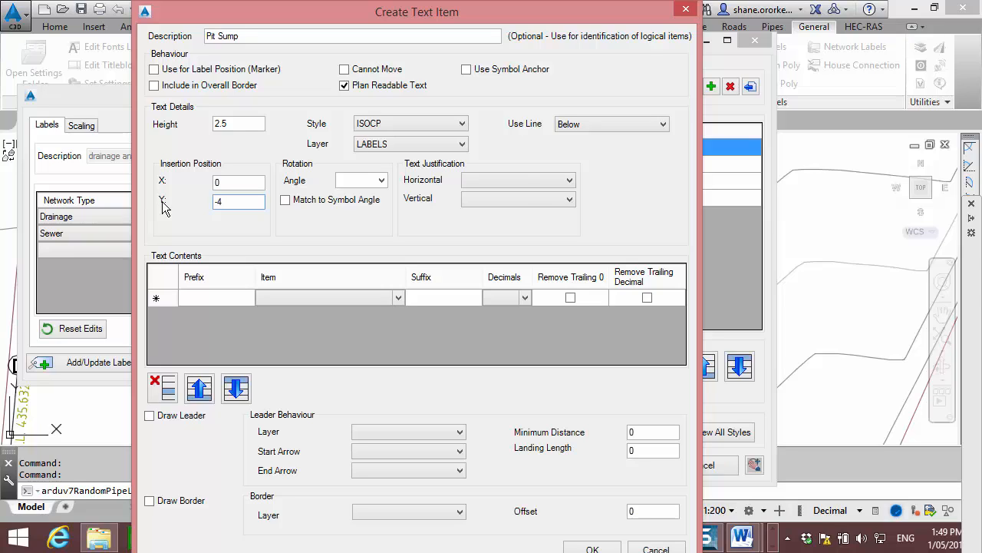
- Set the Pit Sump text's insertion Y to -4 and its justification to Right and Top
{"action": "type", "text": "-4"}
{"action": "left_click", "coordinate": [526, 179]}
{"action": "left_click", "coordinate": [495, 209]}
{"action": "left_click", "coordinate": [501, 197]}
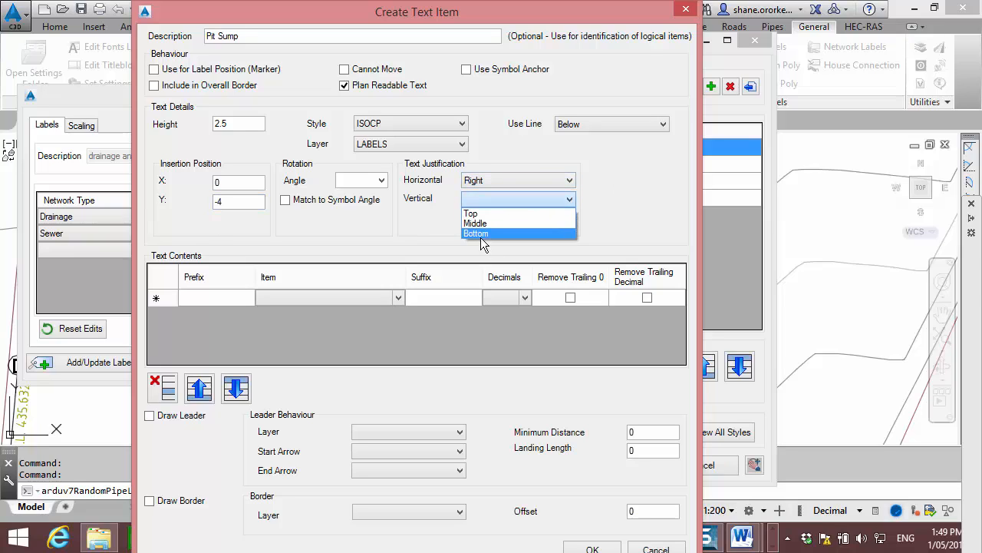
{"action": "left_click", "coordinate": [471, 214]}
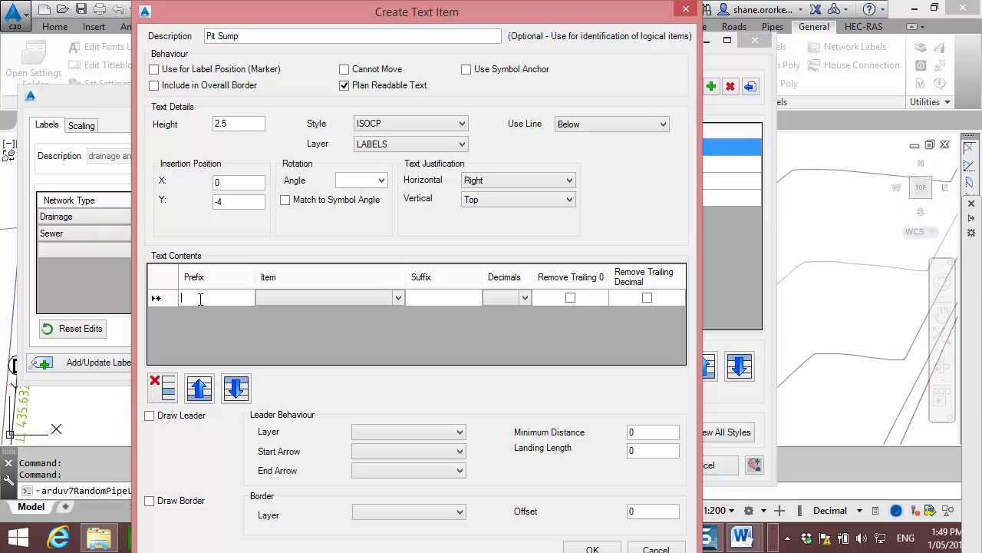
- Enter the prefix "Pit Sump:" with the Pit Sump Level item in the sump text contents
{"action": "type", "text": "Pit Sump:"}
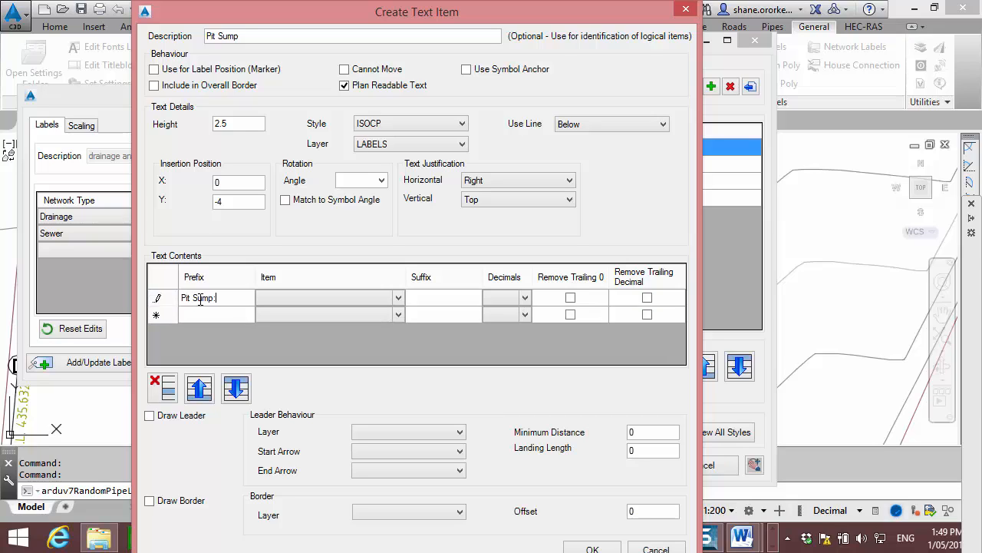
{"action": "key", "text": "Tab"}
{"action": "left_click", "coordinate": [398, 299]}
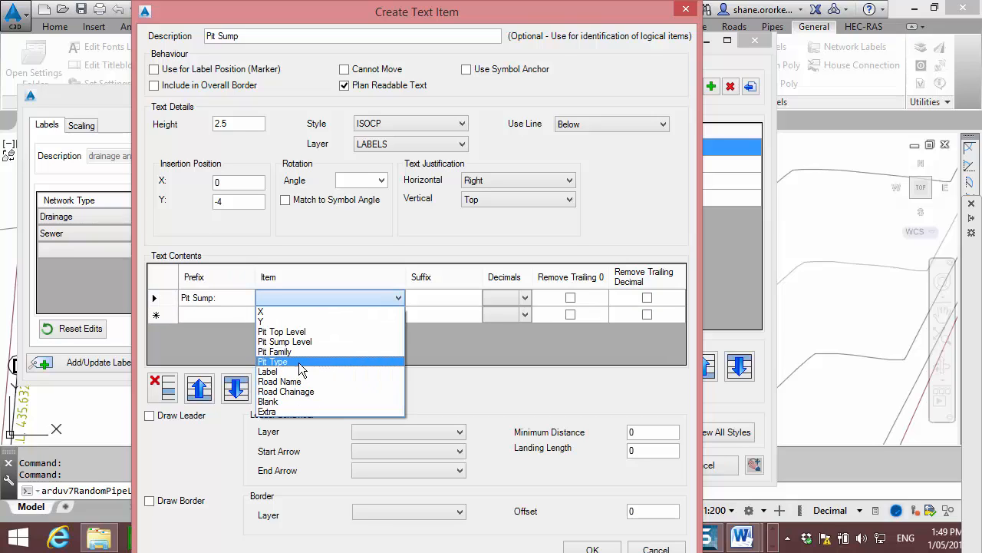
{"action": "left_click", "coordinate": [401, 339]}
- Give the Pit Sump Level row suffix "m" and 3 decimals, enable removing trailing zeros and the trailing decimal, and accept the item
{"action": "left_click", "coordinate": [462, 301]}
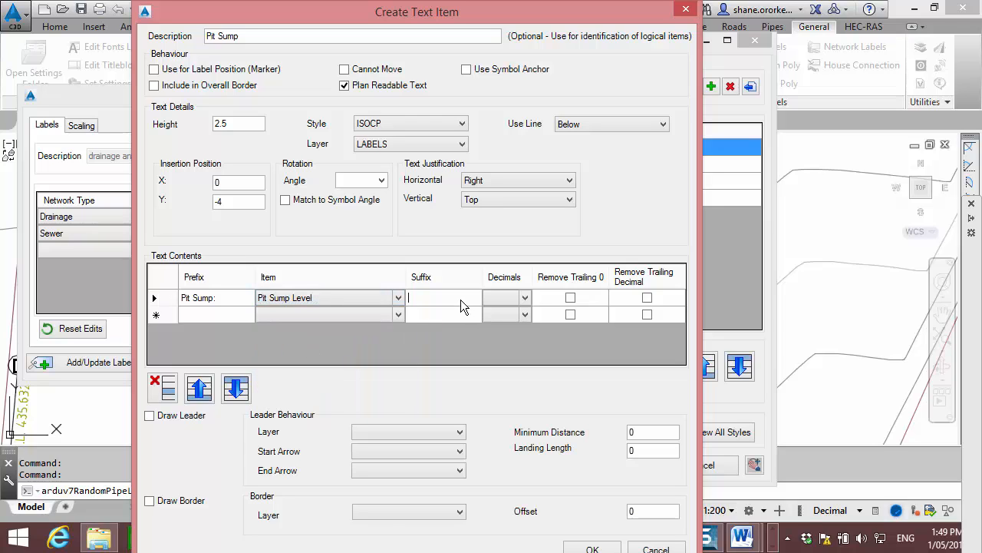
{"action": "type", "text": "m"}
{"action": "key", "text": "Tab"}
{"action": "type", "text": "3"}
{"action": "key", "text": "Tab"}
{"action": "key", "text": "space"}
{"action": "key", "text": "Tab"}
{"action": "key", "text": "space"}
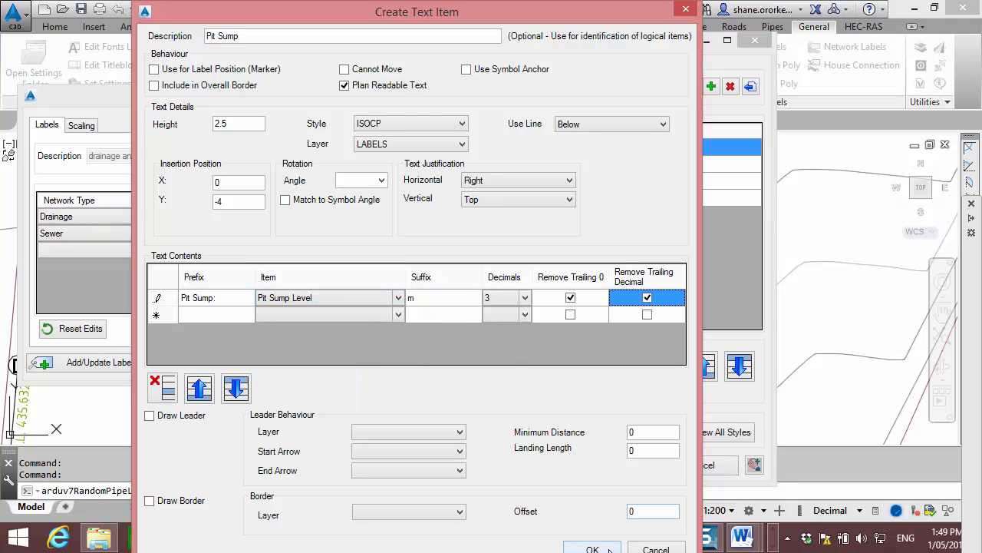
{"action": "left_click", "coordinate": [606, 549]}
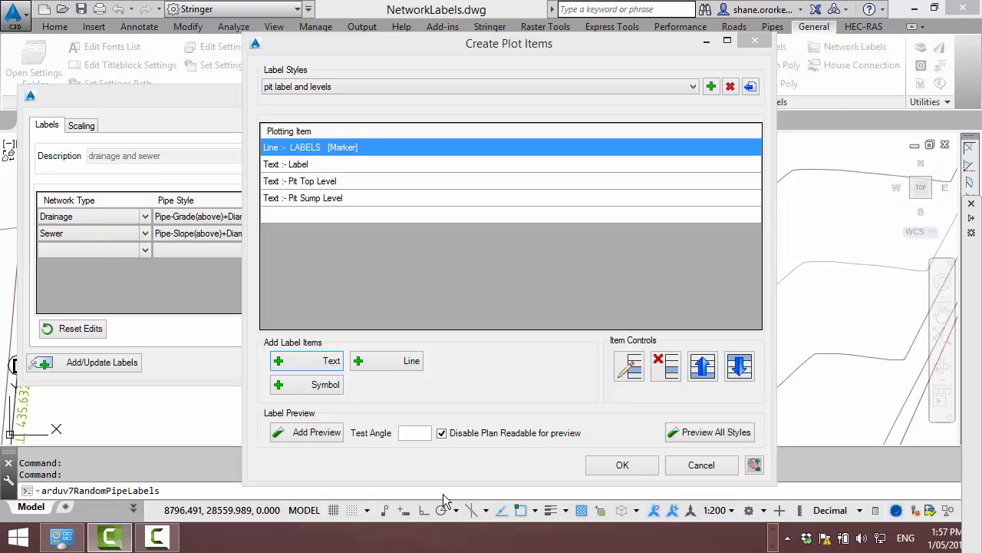
- Accept the finished style, assign "pit label and levels" as the Drainage structure style, and update the labels in the drawing
{"action": "left_click", "coordinate": [621, 466]}
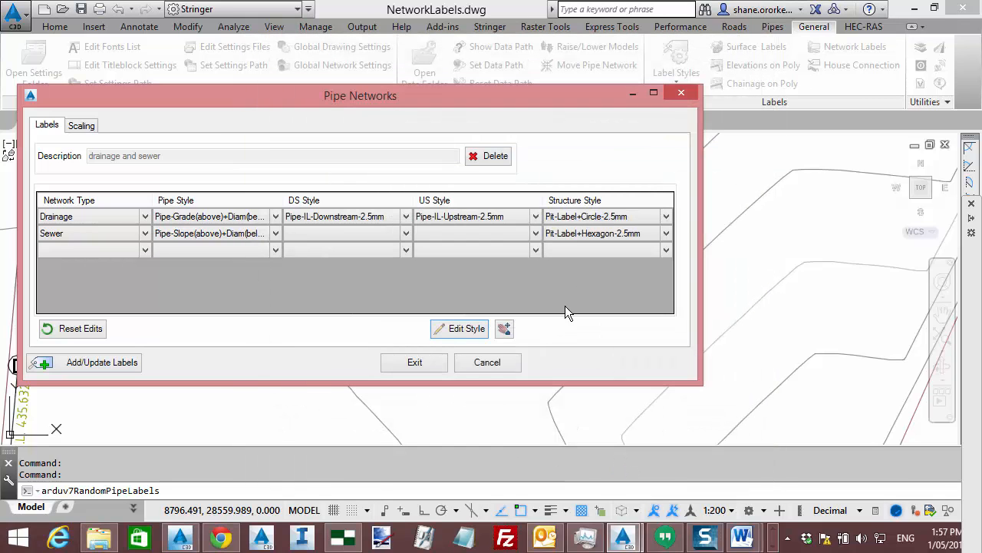
{"action": "left_click", "coordinate": [667, 215]}
{"action": "left_click", "coordinate": [601, 241]}
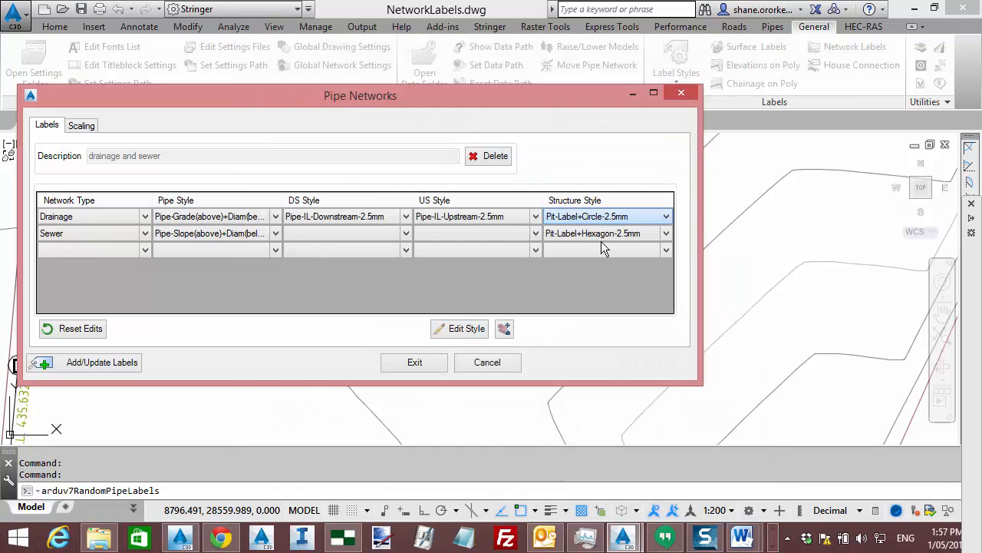
{"action": "left_click", "coordinate": [91, 367]}
{"action": "left_click", "coordinate": [413, 363]}
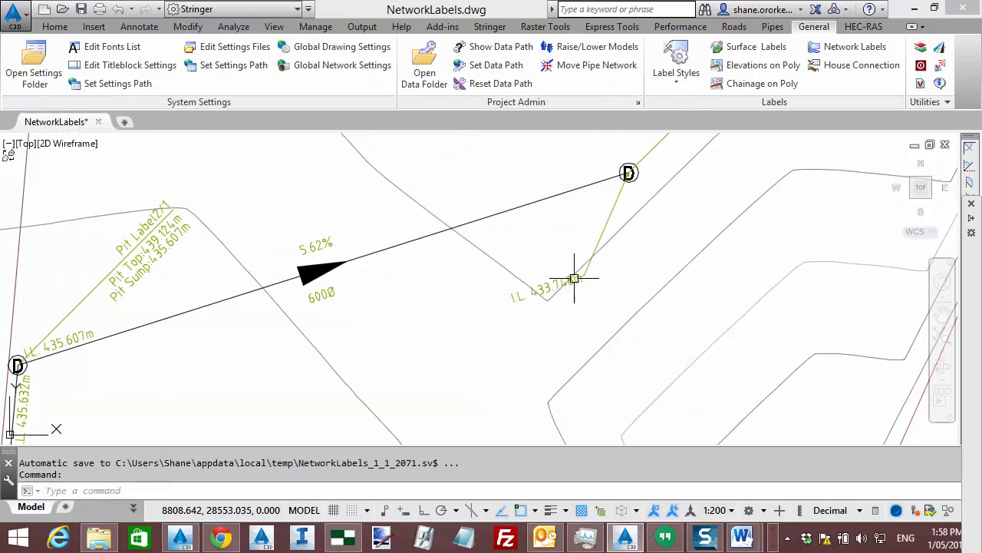
- Try stretching the end and middle vertices of pit 1/1's label line to different positions around the pit
{"action": "left_click", "coordinate": [522, 268]}
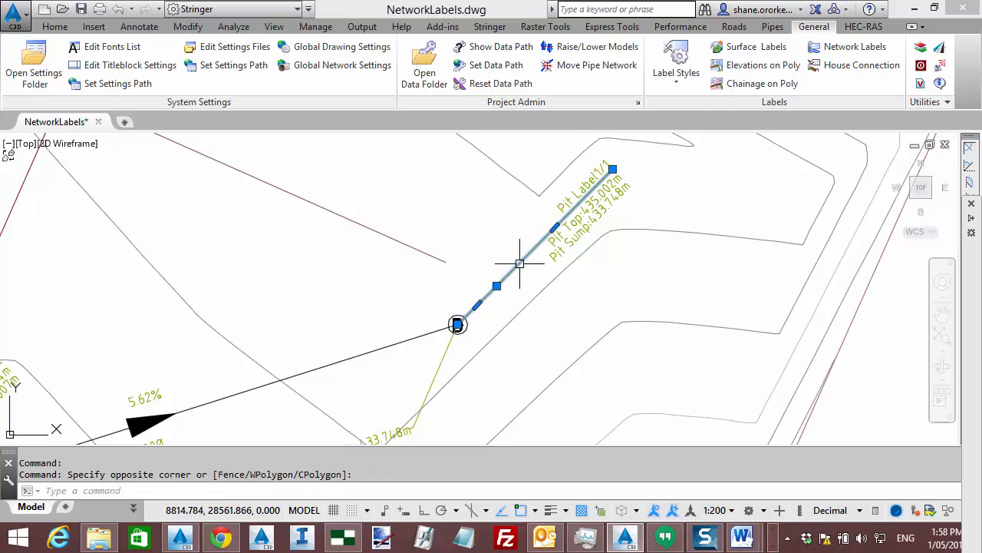
{"action": "left_click", "coordinate": [613, 169]}
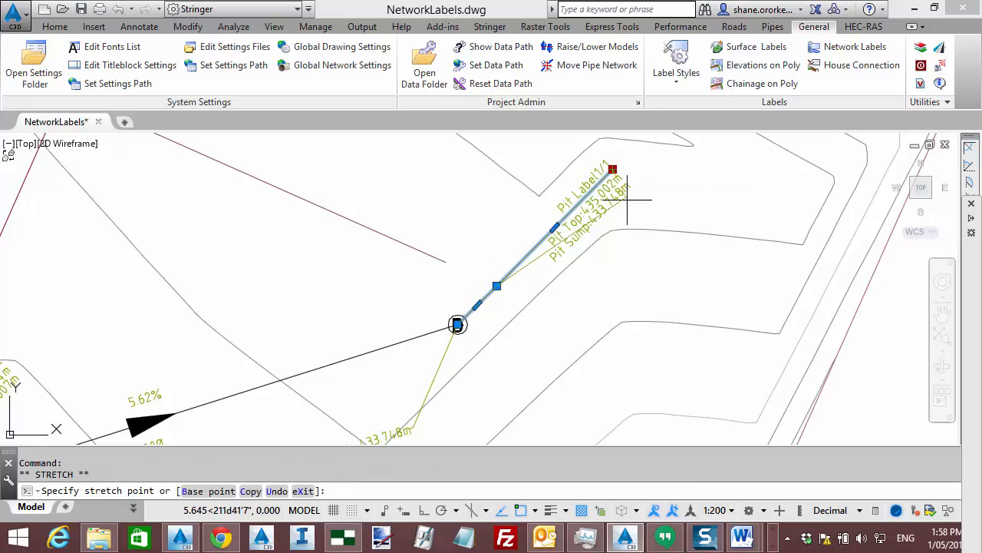
{"action": "left_click", "coordinate": [704, 289]}
{"action": "left_click", "coordinate": [599, 287]}
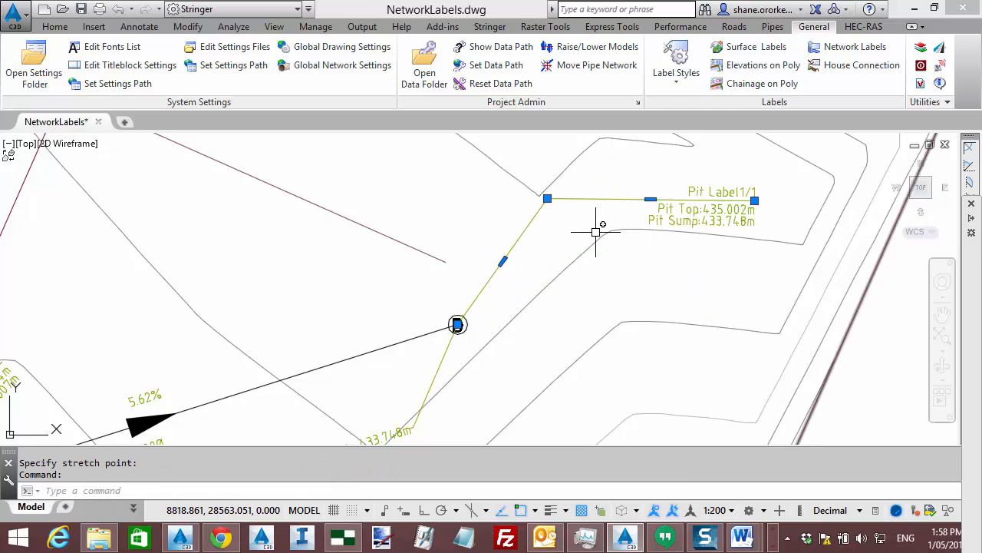
{"action": "left_click", "coordinate": [589, 297]}
{"action": "left_click", "coordinate": [755, 200]}
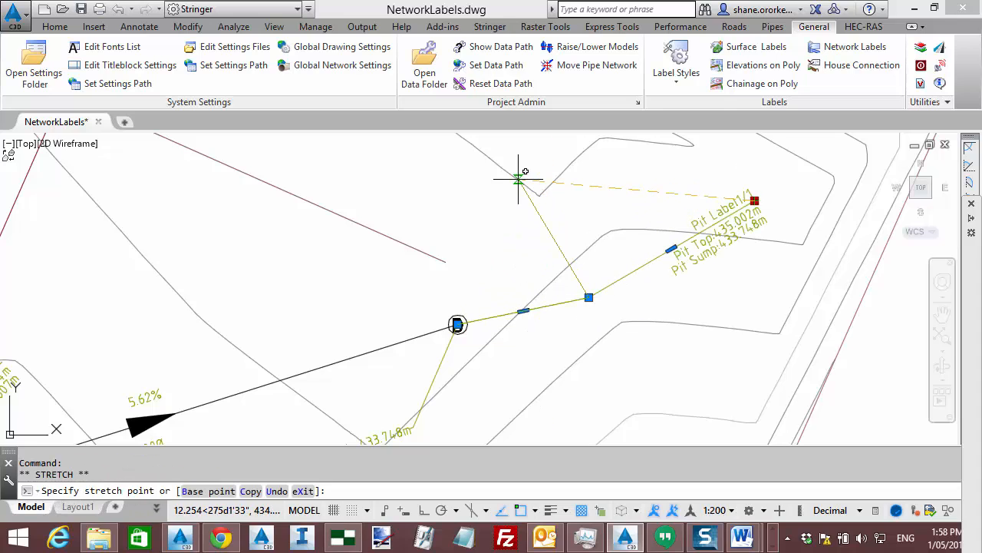
{"action": "left_click", "coordinate": [522, 178]}
- Stretch pit 1/1's label line so it slopes up to the right from the pit and ends in a horizontal segment under the label
{"action": "left_click", "coordinate": [520, 178]}
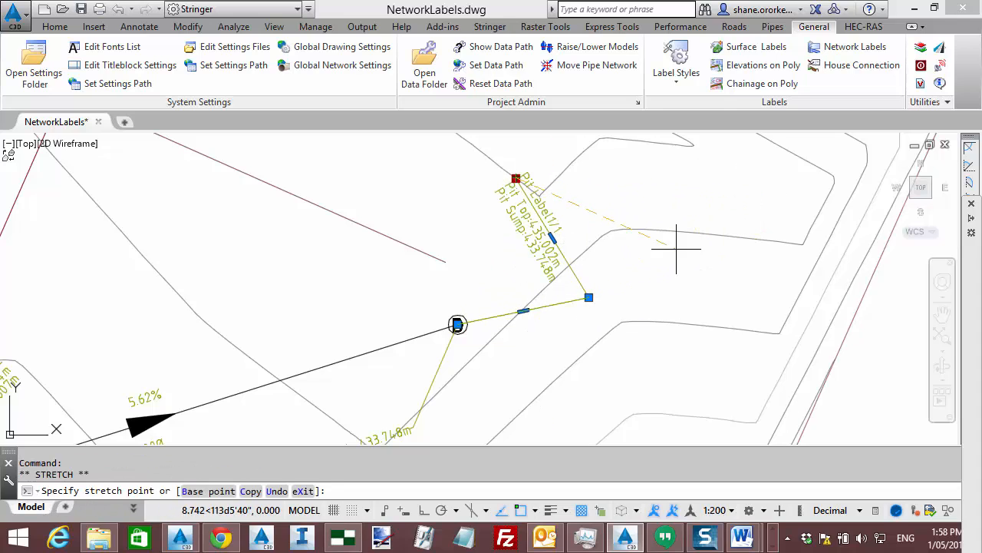
{"action": "left_click", "coordinate": [706, 300]}
{"action": "left_click", "coordinate": [647, 300]}
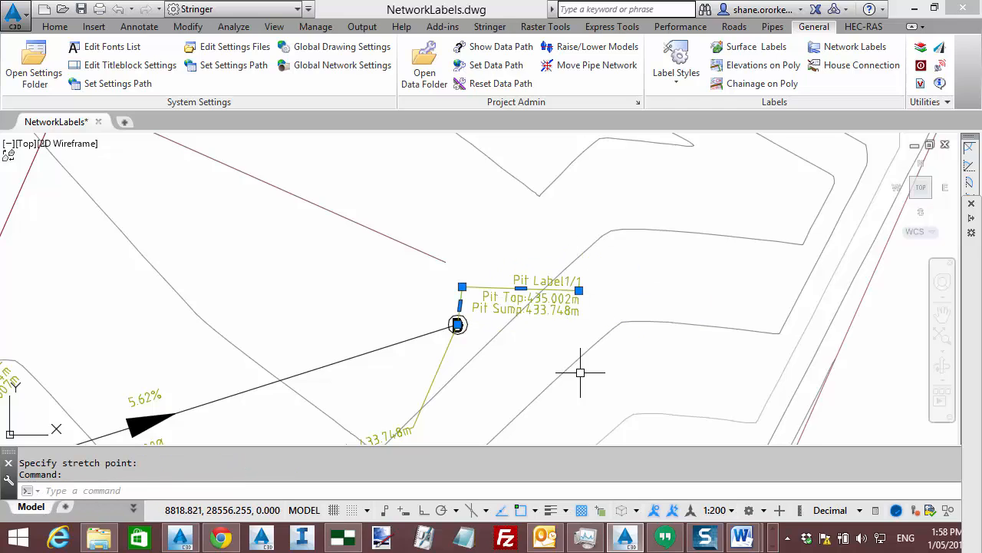
{"action": "left_click", "coordinate": [596, 270]}
{"action": "key", "text": "Escape"}
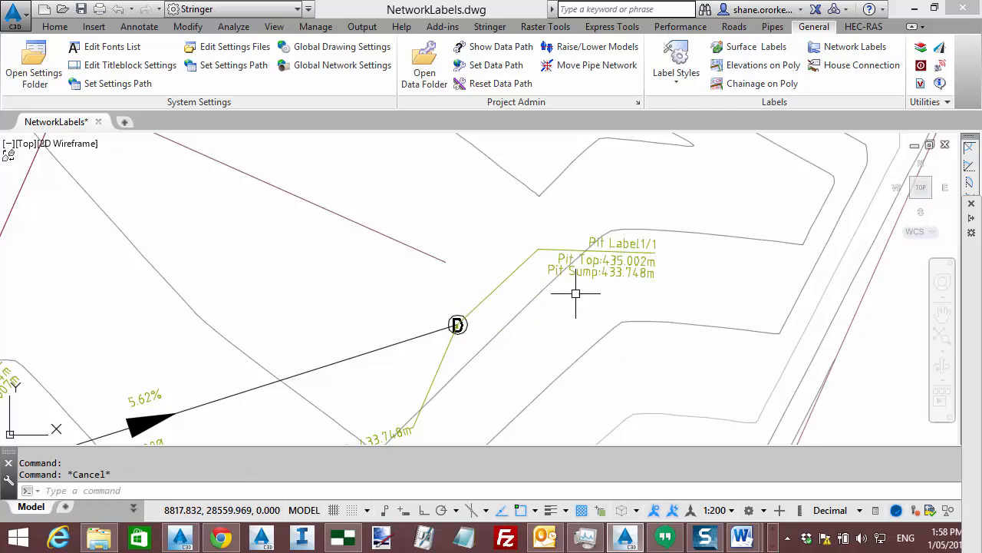
- Specify the custom label "End" for drainage pit 1/1 and synchronise the network labels
{"action": "left_click", "coordinate": [773, 26]}
{"action": "left_click", "coordinate": [670, 85]}
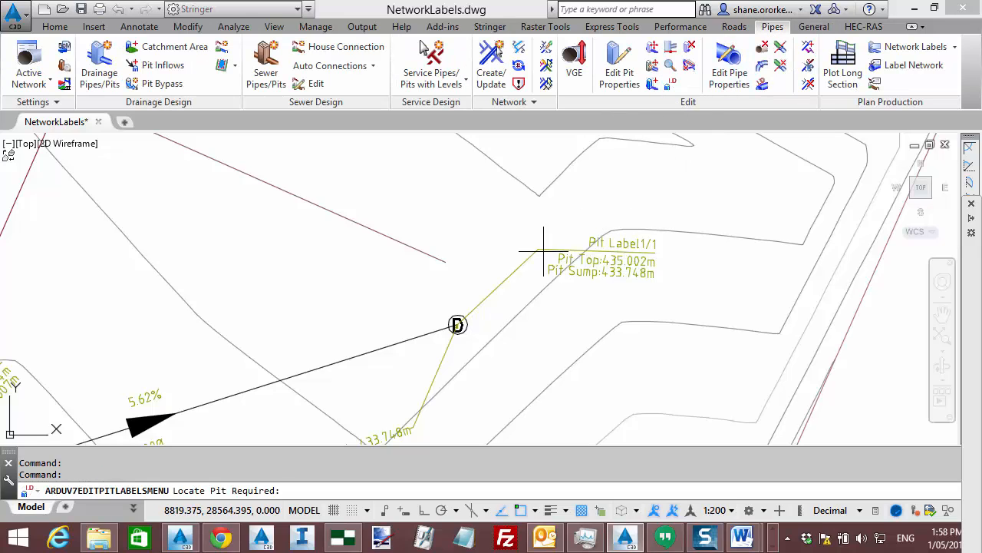
{"action": "left_click", "coordinate": [458, 326]}
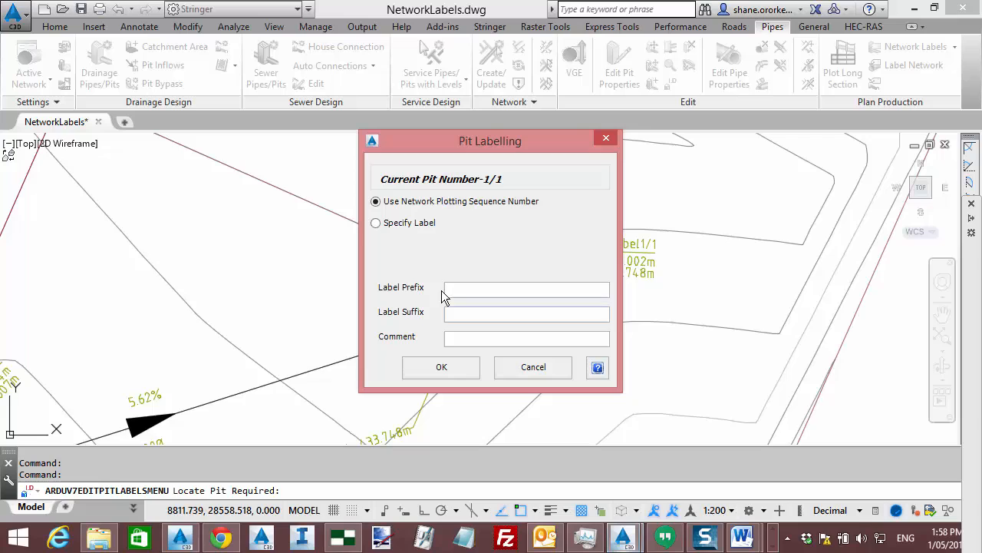
{"action": "left_click", "coordinate": [399, 222]}
{"action": "type", "text": "End"}
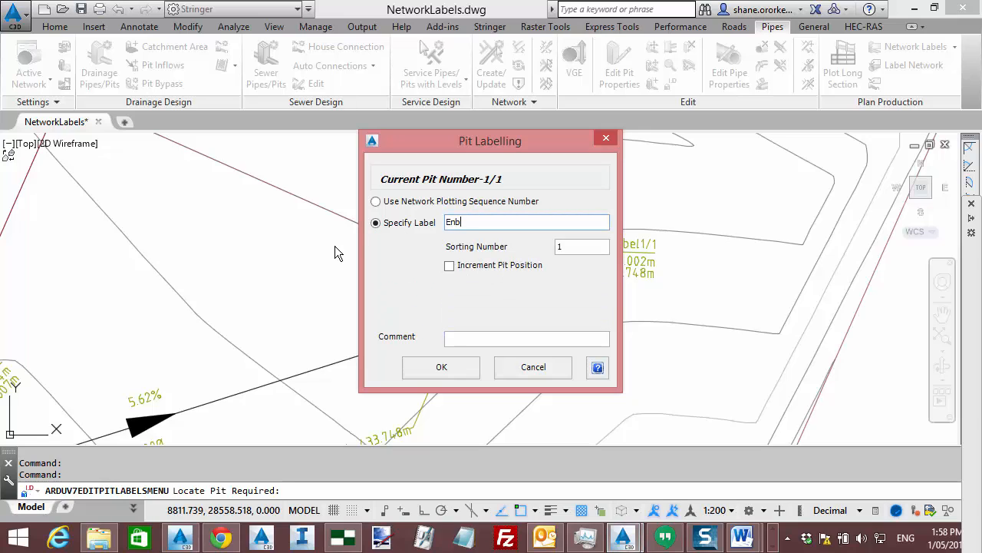
{"action": "left_click", "coordinate": [449, 368]}
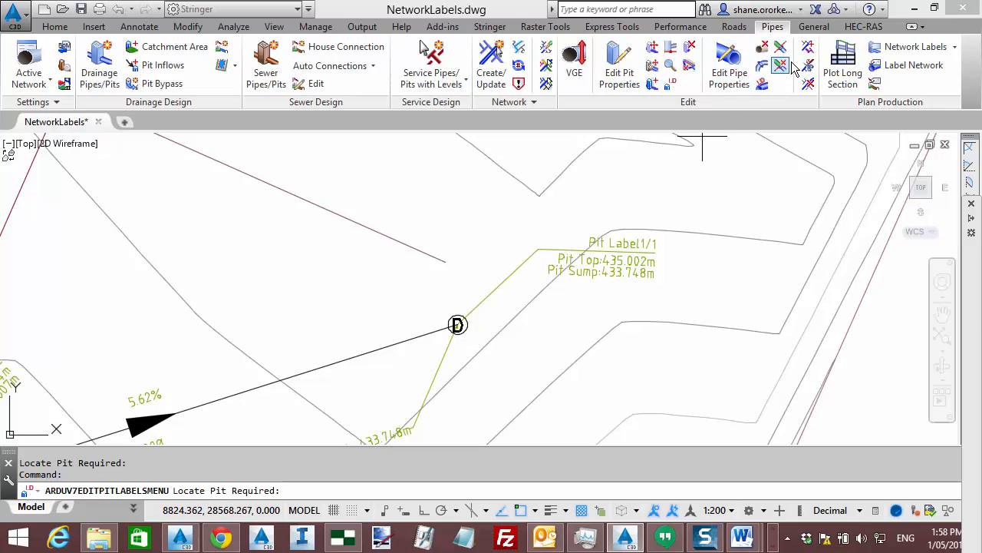
{"action": "left_click", "coordinate": [954, 46]}
{"action": "left_click", "coordinate": [920, 138]}
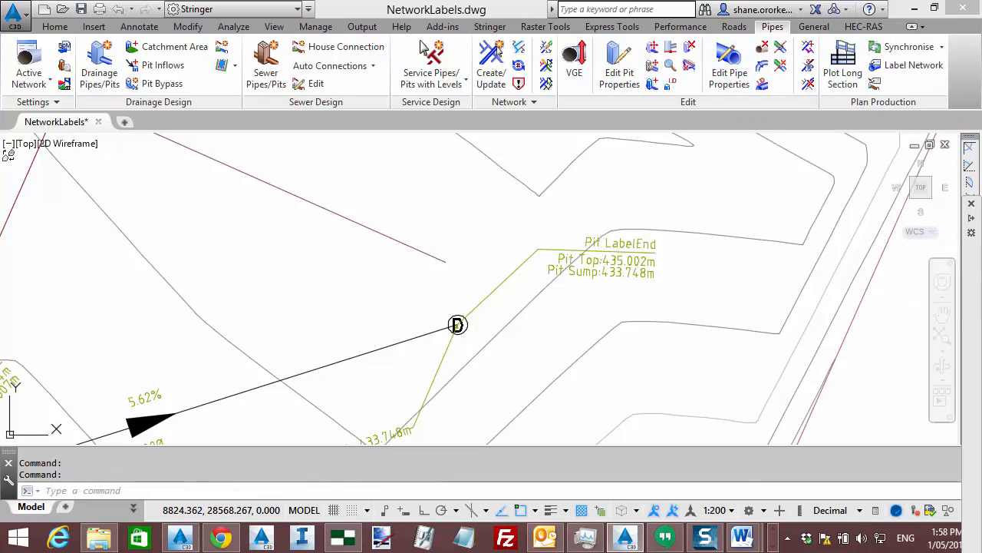